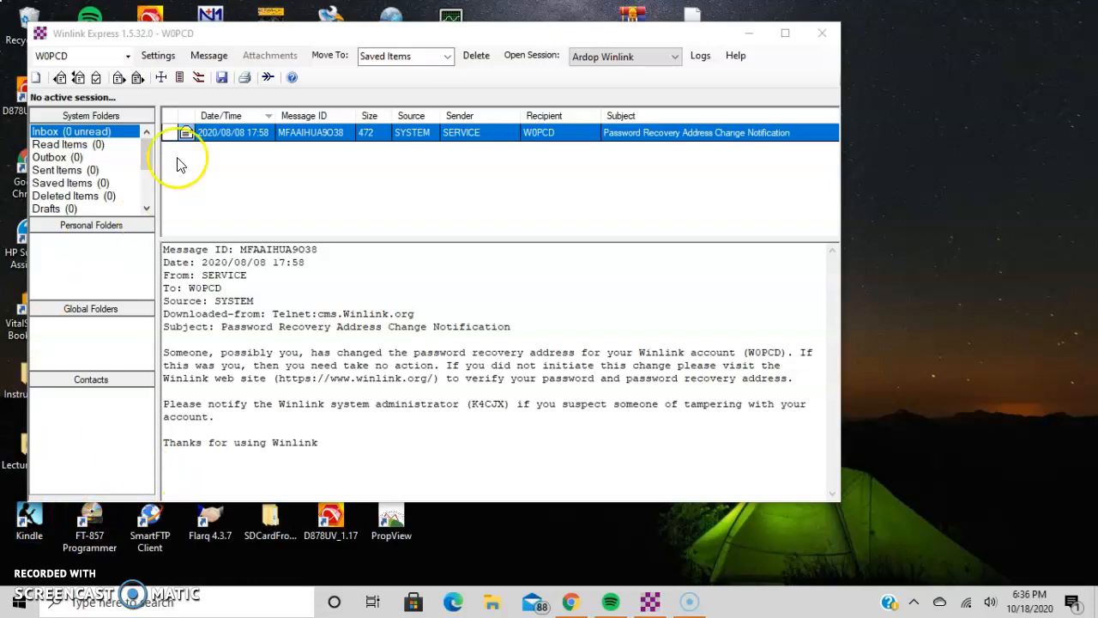
Step: Create a new Winlink message addressed to the recipient's call sign, without adding anyone from the contacts list
{"action": "left_click", "coordinate": [211, 56]}
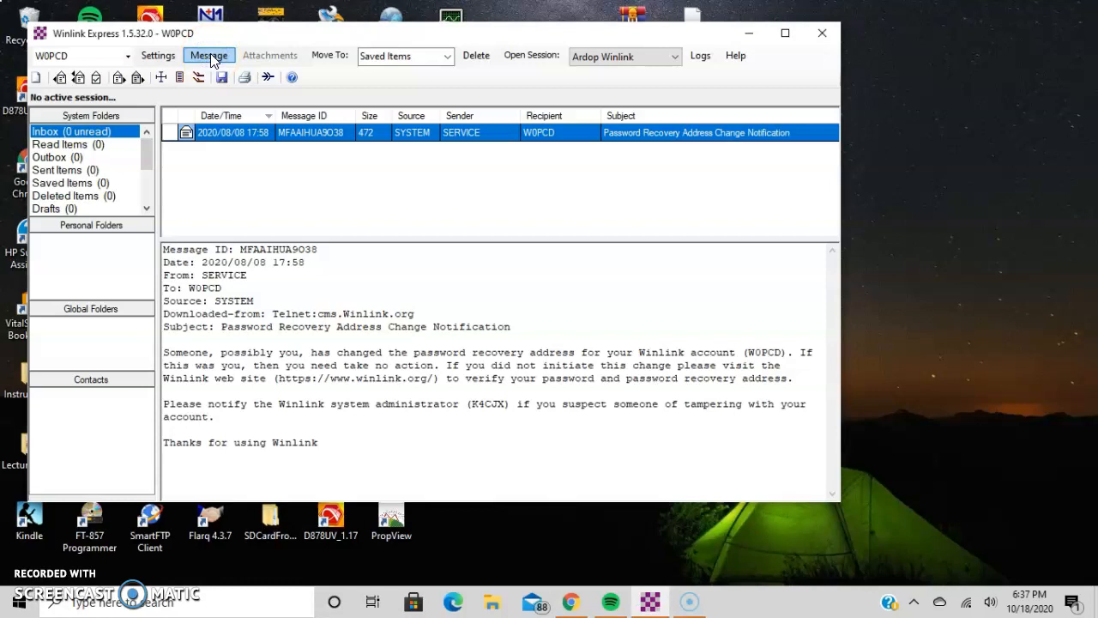
{"action": "left_click", "coordinate": [212, 59]}
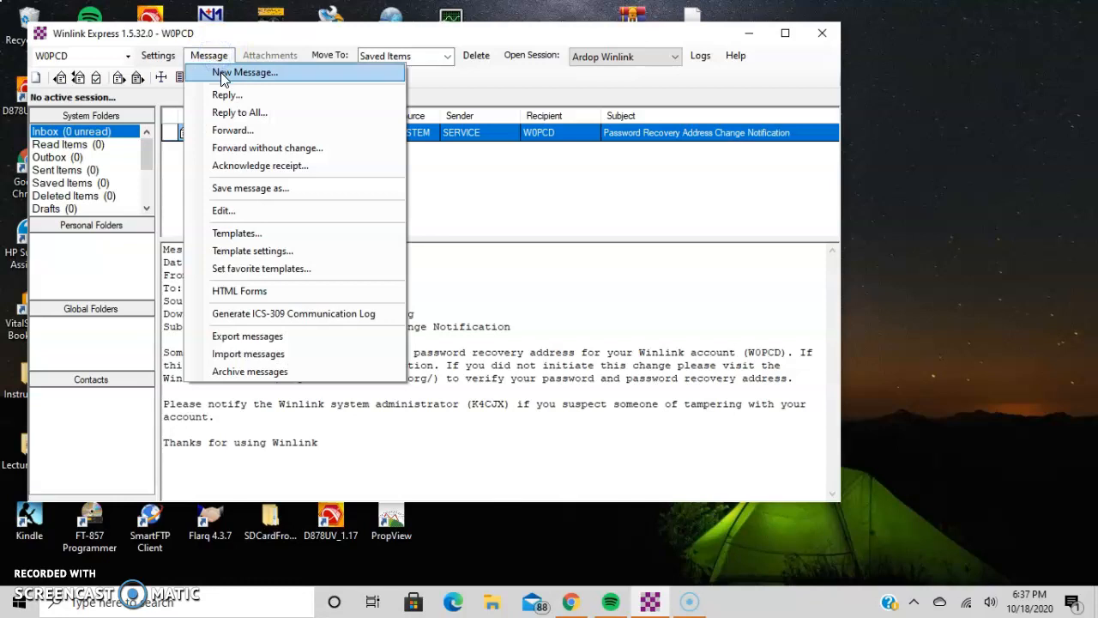
{"action": "left_click", "coordinate": [226, 74]}
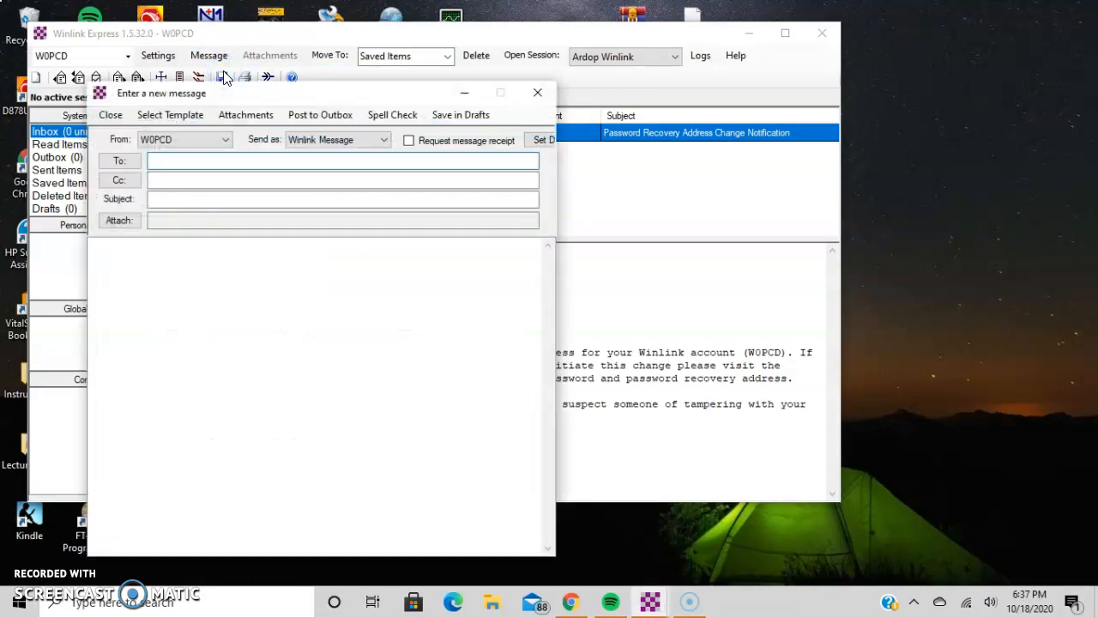
{"action": "type", "text": "wa0uig"}
{"action": "left_click", "coordinate": [120, 161]}
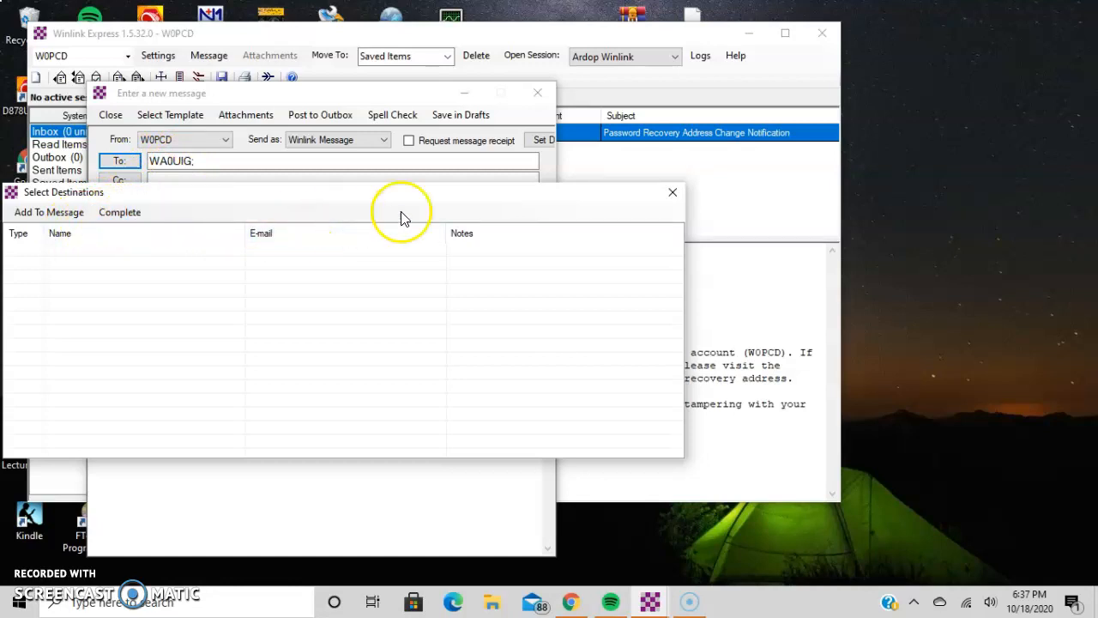
{"action": "left_click", "coordinate": [671, 193]}
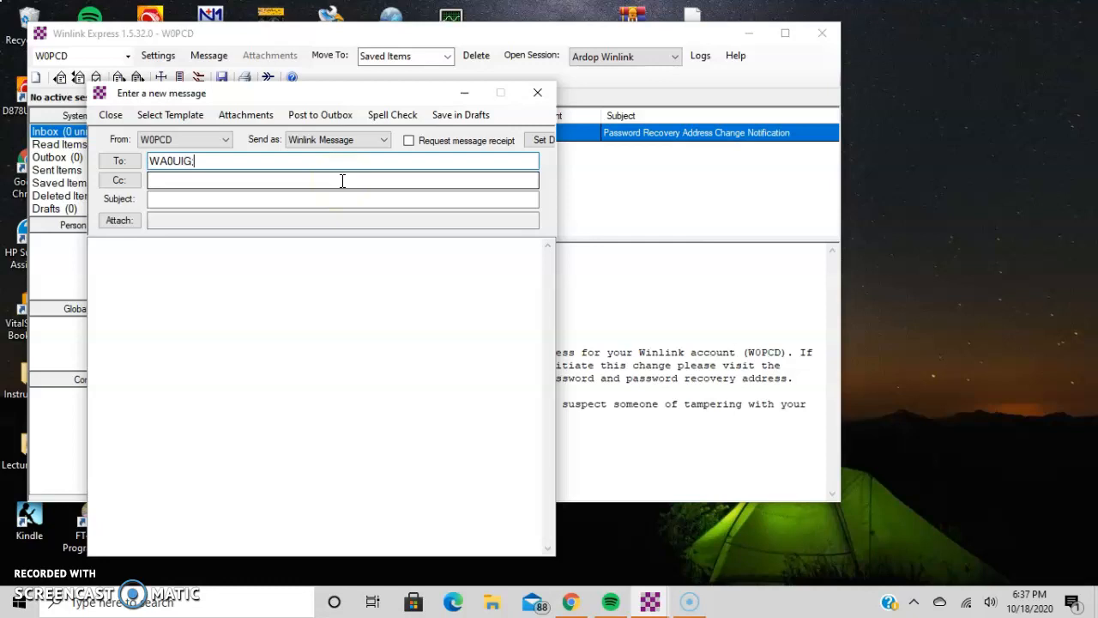
Step: Enter "Test ICS-214 with link to first YouTube Video" as the message subject
{"action": "left_click", "coordinate": [235, 197]}
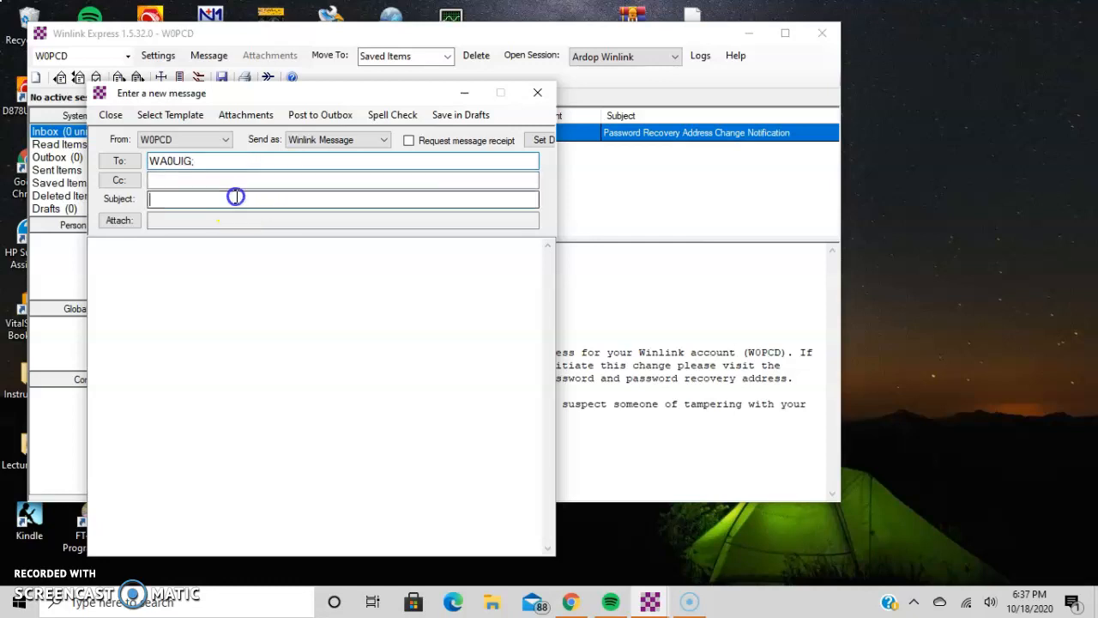
{"action": "type", "text": "T"}
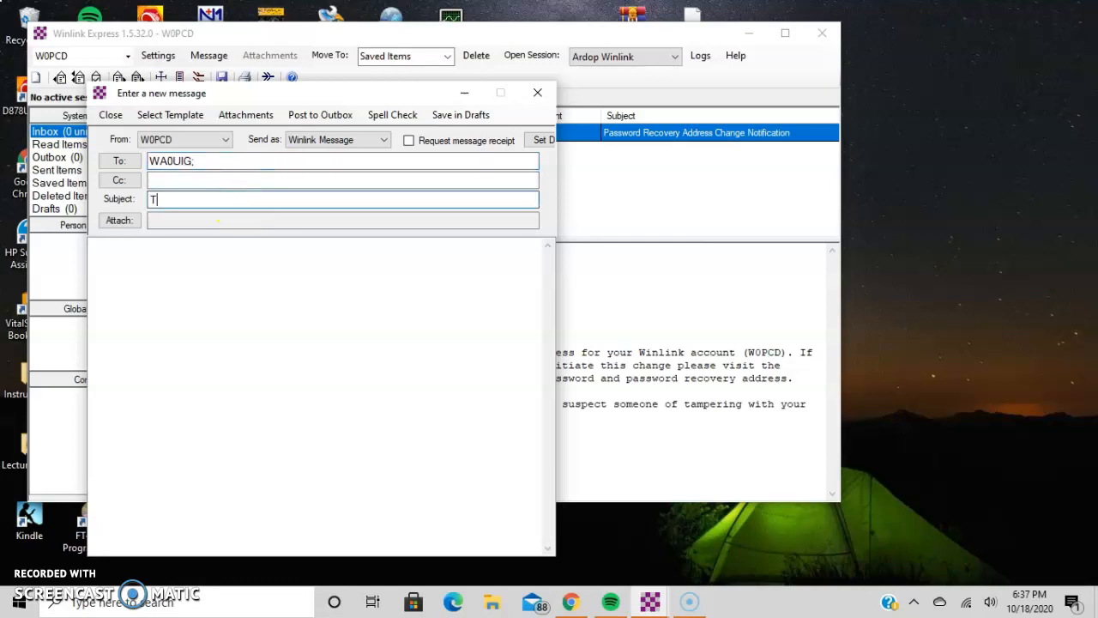
{"action": "type", "text": "est ICS-214 with link to first YouTube Video"}
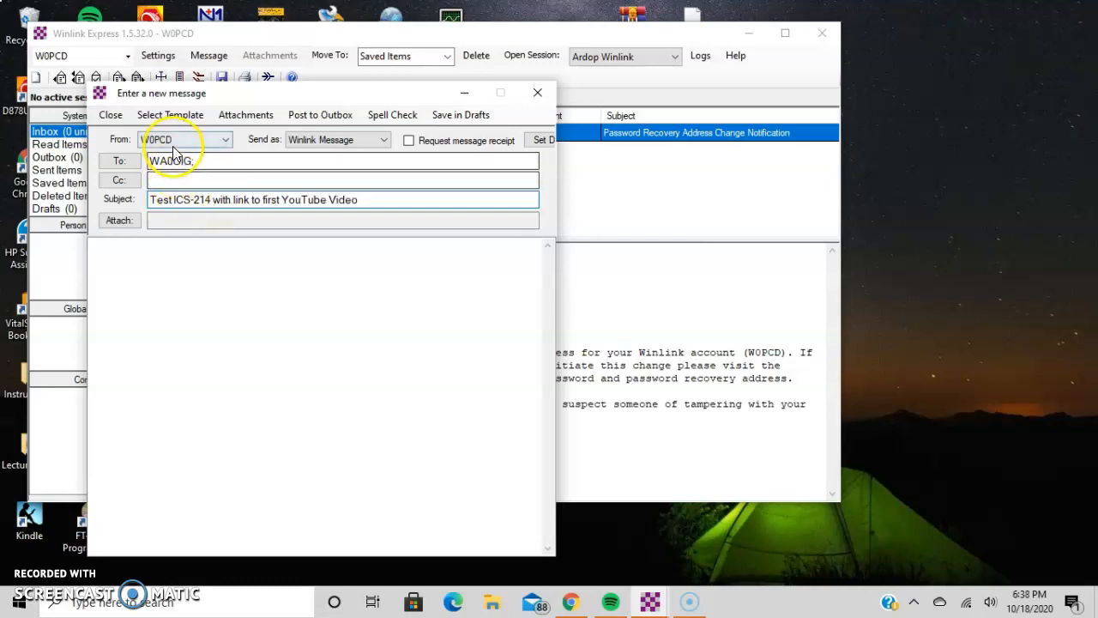
Step: Write a greeting to the recipient, then "Here's my test of an telnet session with the link to the installation video." in the message body
{"action": "left_click", "coordinate": [160, 258]}
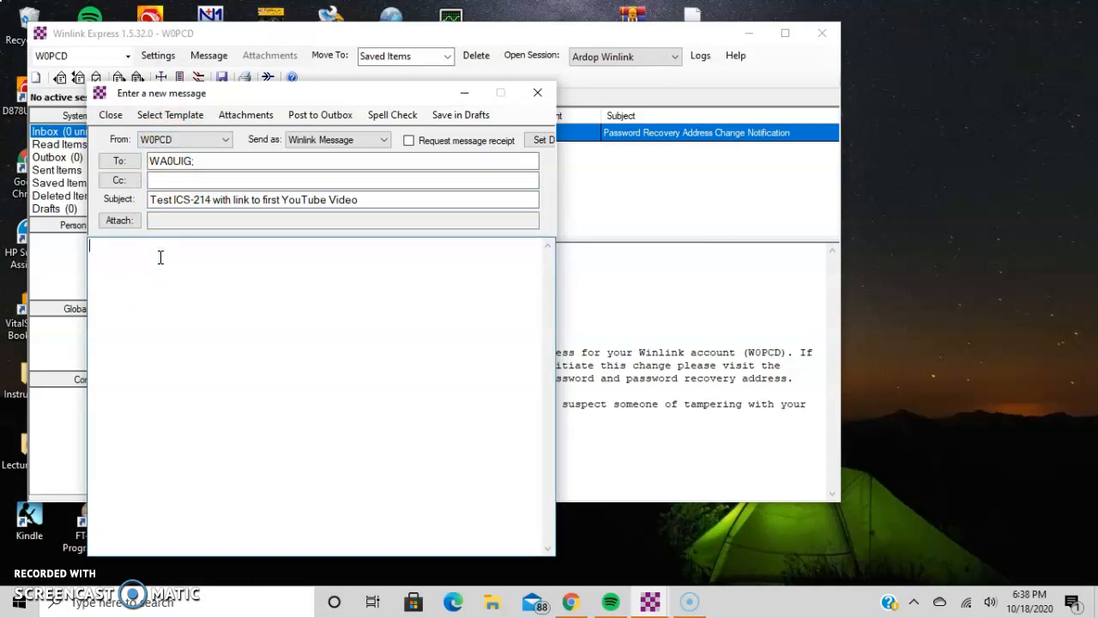
{"action": "type", "text": "Hi, Lee,"}
{"action": "key", "text": "Return"}
{"action": "type", "text": "Here's my first"}
{"action": "key", "text": "BackSpace"}
{"action": "key", "text": "BackSpace"}
{"action": "key", "text": "BackSpace"}
{"action": "key", "text": "BackSpace"}
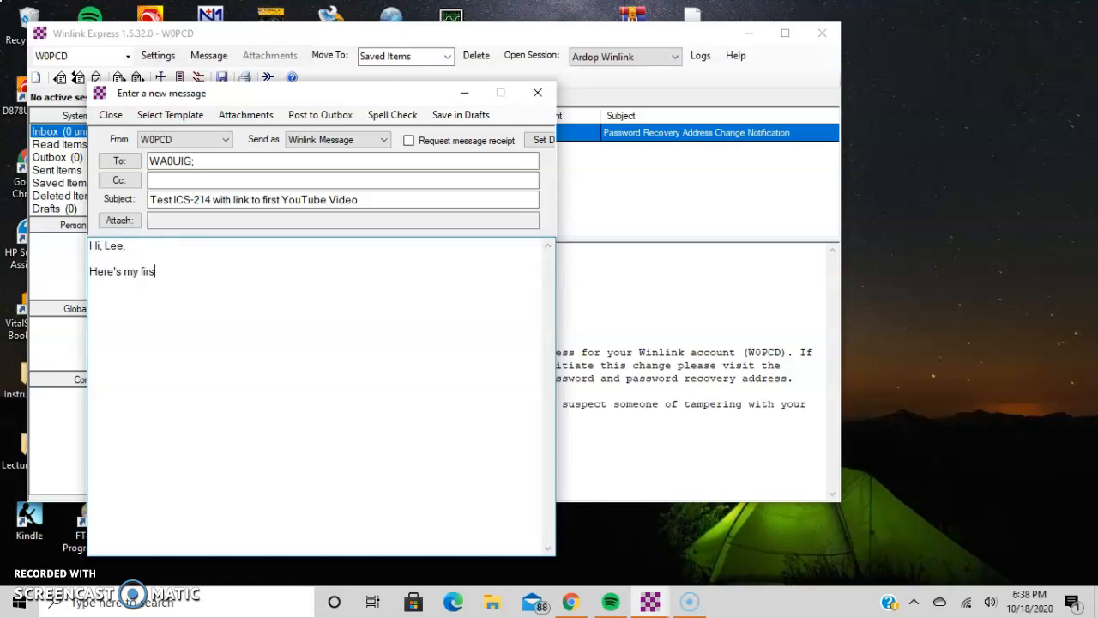
{"action": "type", "text": "i"}
{"action": "key", "text": "BackSpace"}
{"action": "key", "text": "BackSpace"}
{"action": "type", "text": "test of an telnet sessio"}
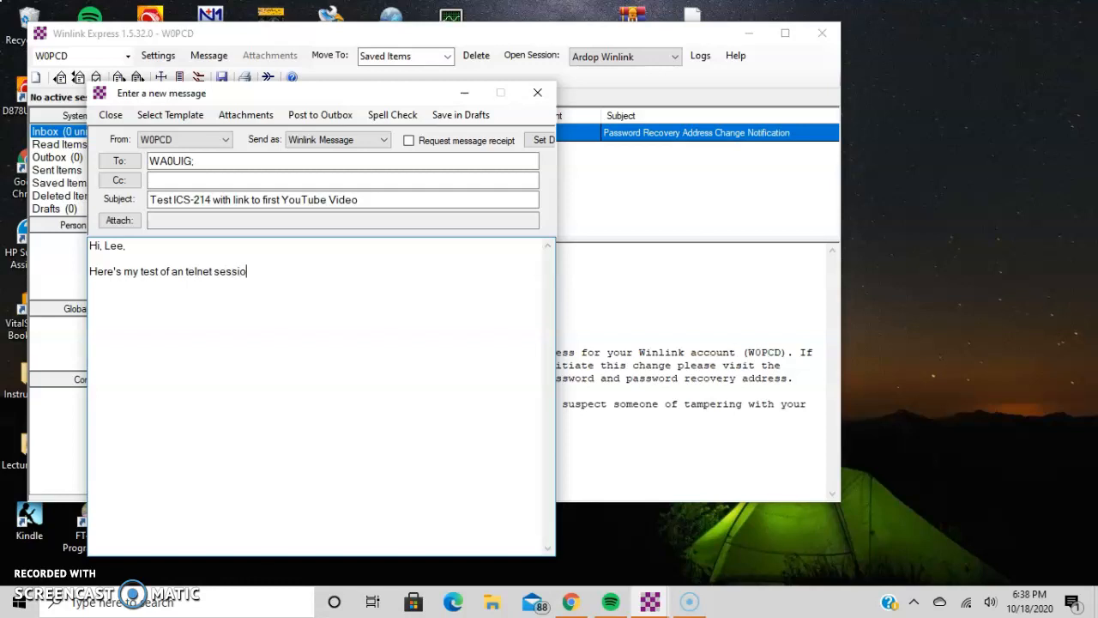
{"action": "type", "text": "n with the link to the installa"}
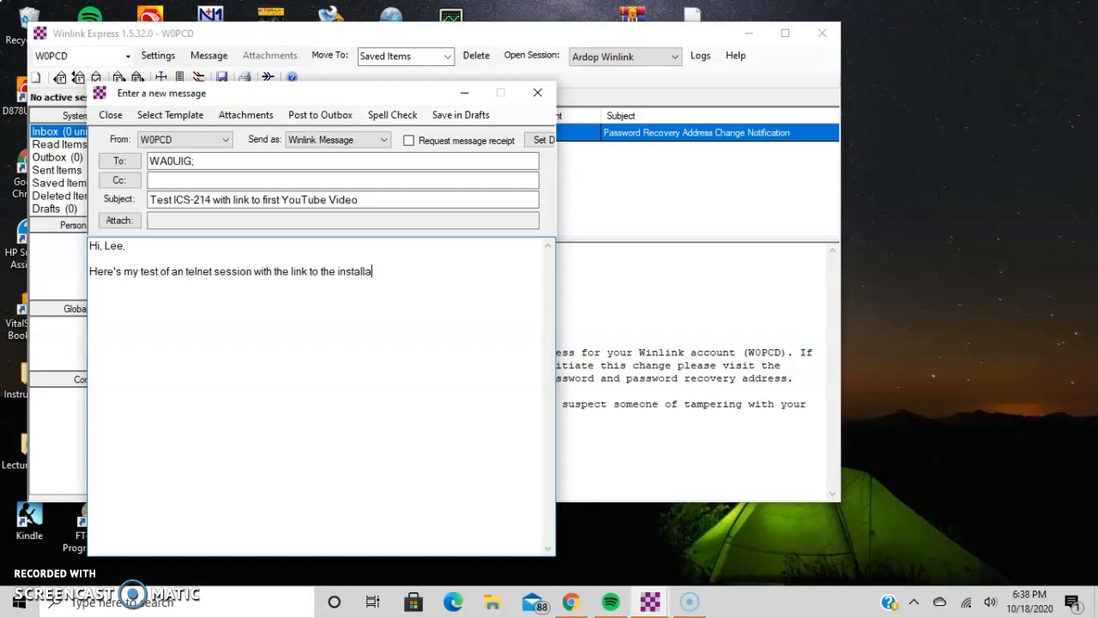
{"action": "type", "text": "tion video."}
Step: Choose the ICS214.txt template from the standard ICS USA Forms and open its form in Google Chrome
{"action": "left_click", "coordinate": [159, 117]}
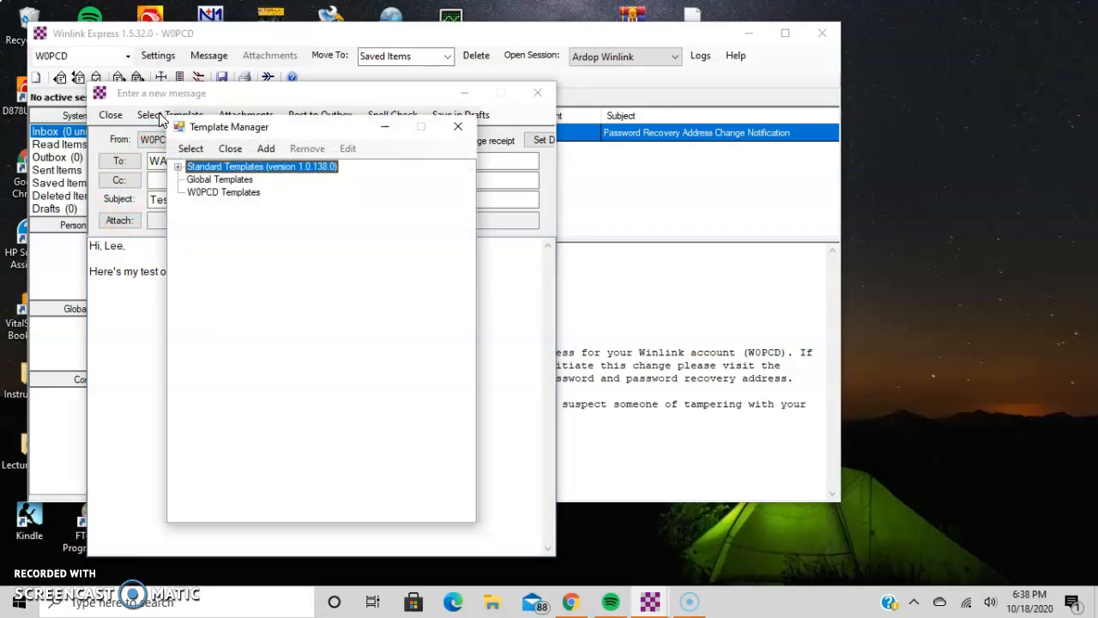
{"action": "left_click", "coordinate": [179, 168]}
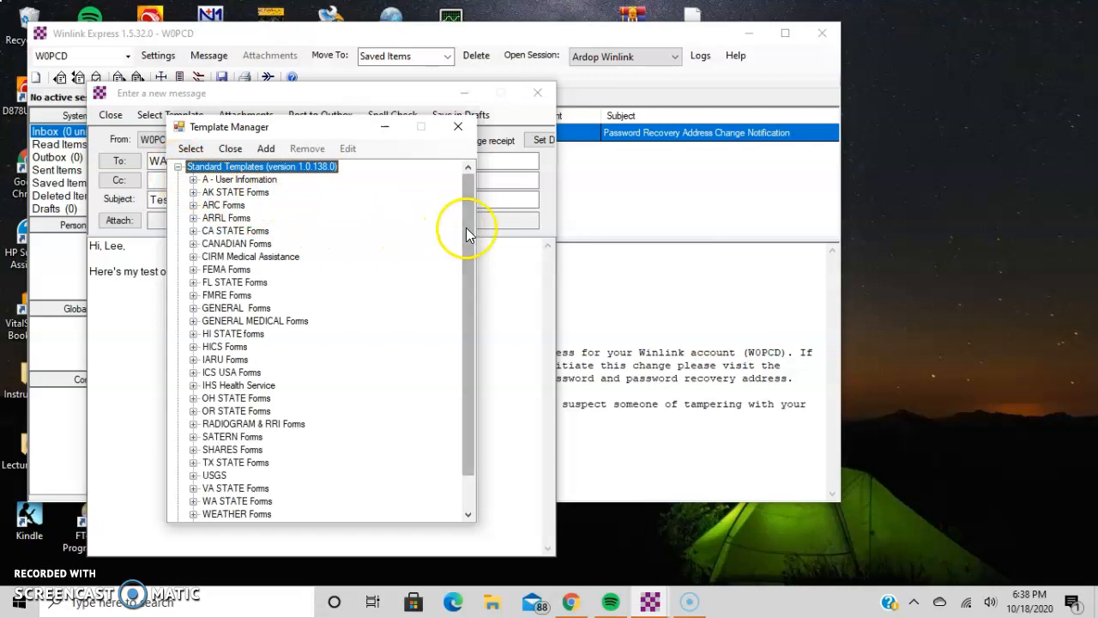
{"action": "left_click_drag", "start_coordinate": [466, 231], "coordinate": [467, 242]}
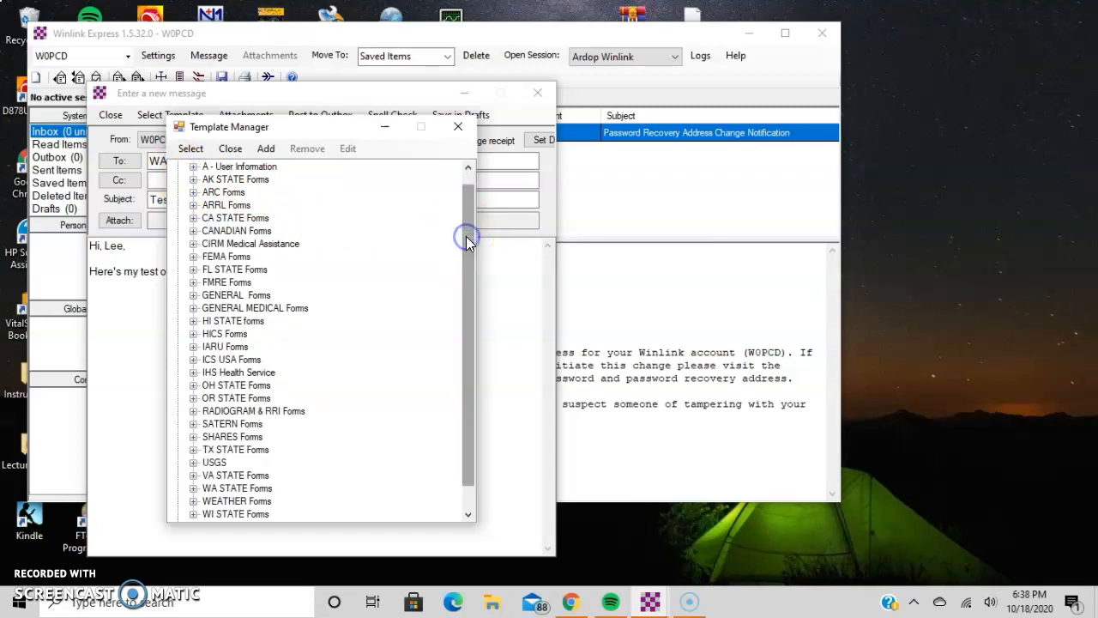
{"action": "left_click", "coordinate": [194, 206]}
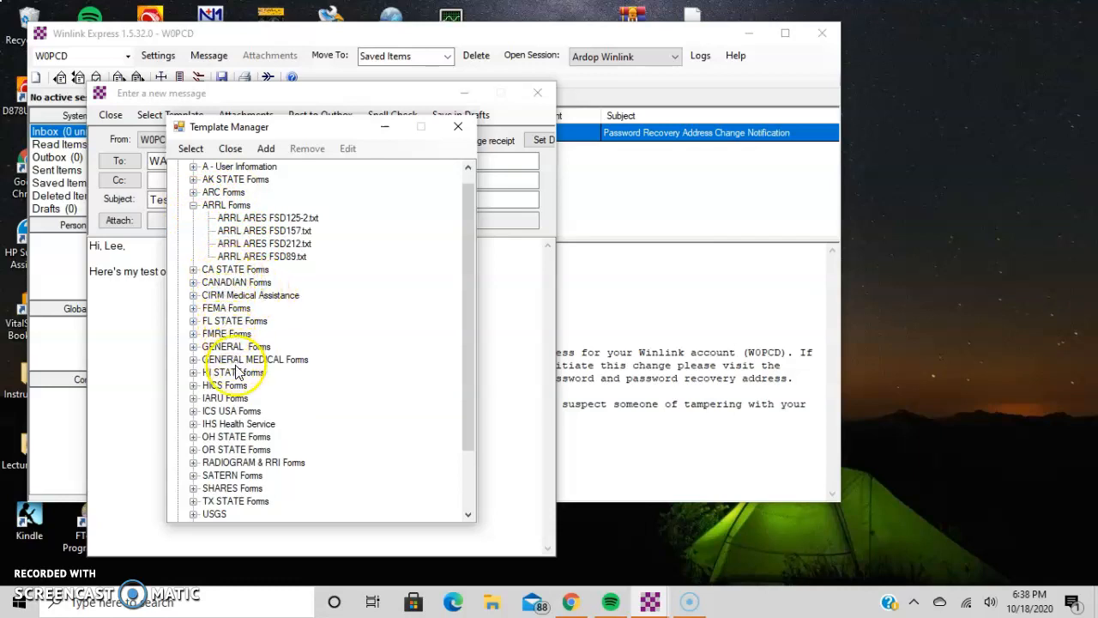
{"action": "left_click", "coordinate": [194, 412]}
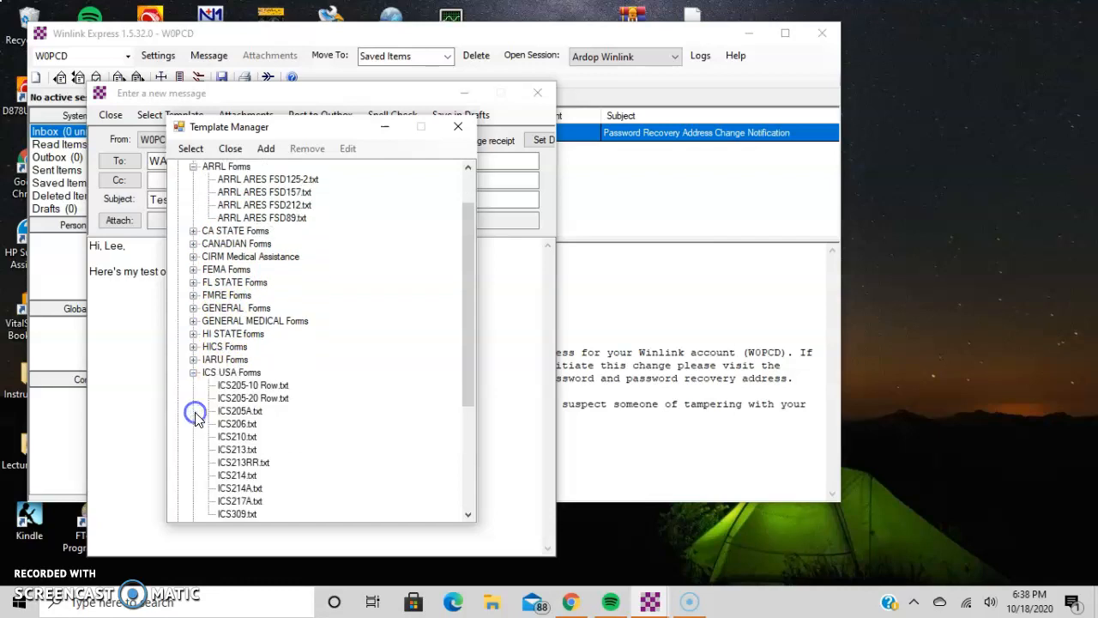
{"action": "left_click", "coordinate": [466, 264]}
{"action": "left_click_drag", "start_coordinate": [466, 264], "coordinate": [464, 347]}
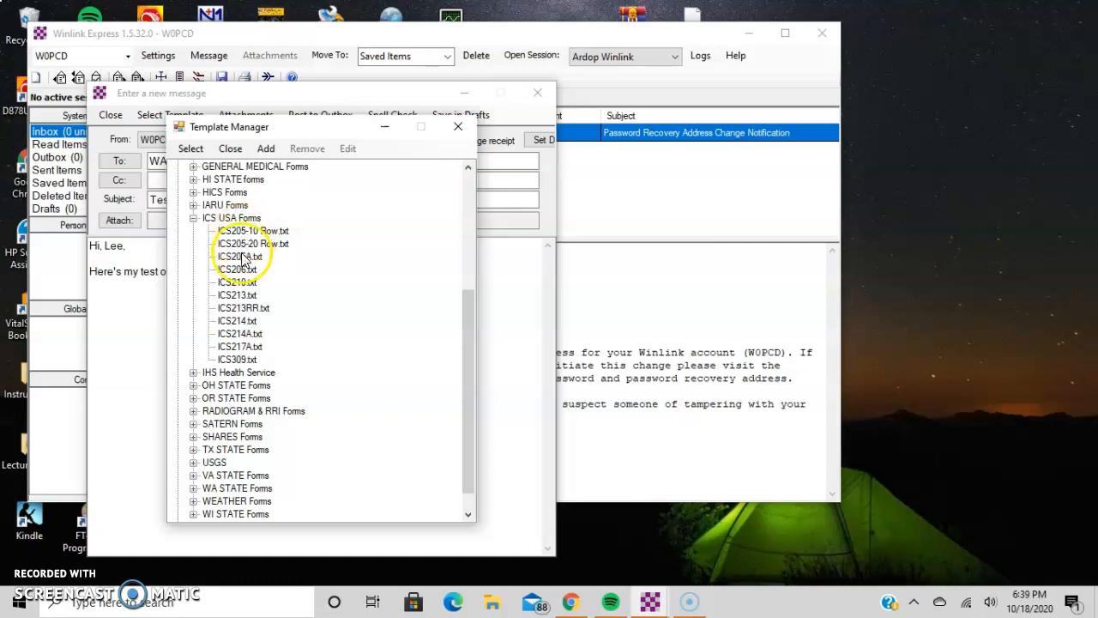
{"action": "left_click", "coordinate": [241, 322]}
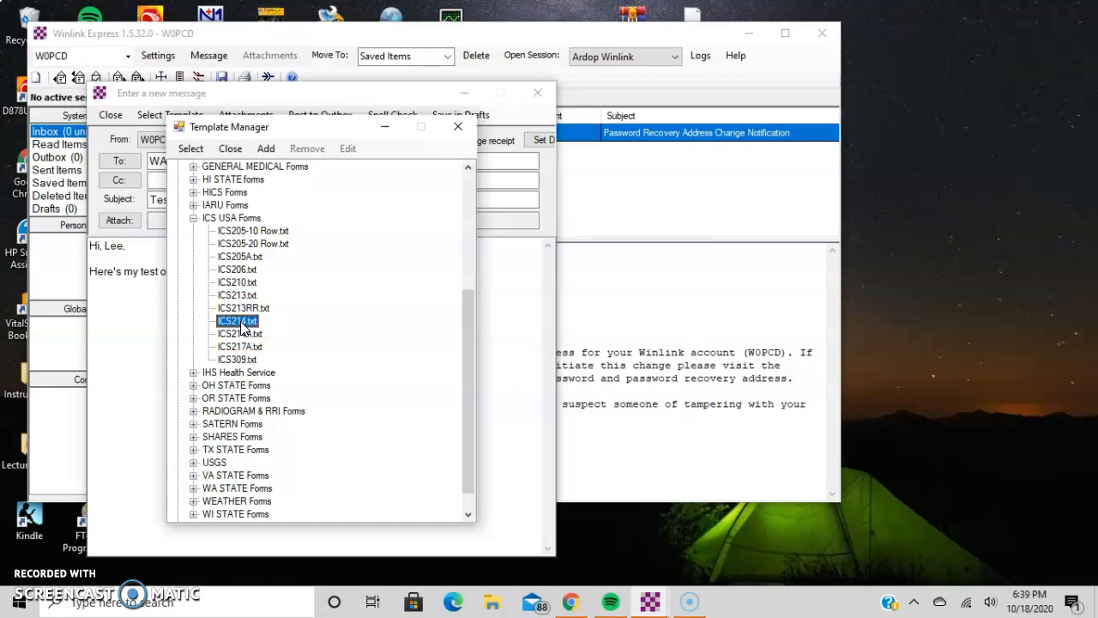
{"action": "double_click", "coordinate": [241, 322]}
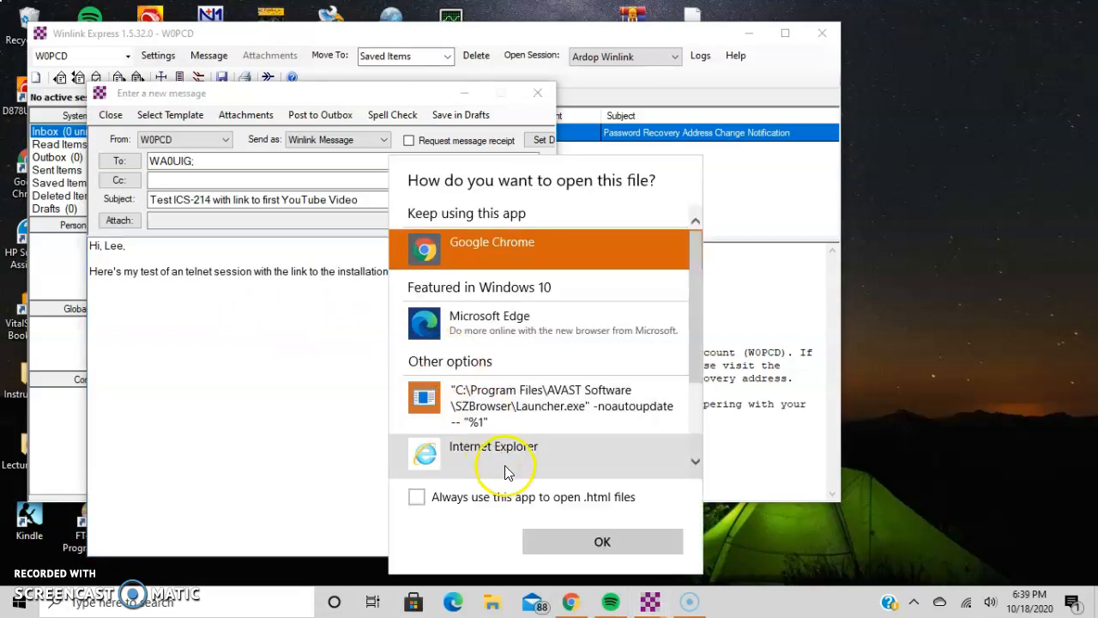
{"action": "left_click", "coordinate": [598, 540]}
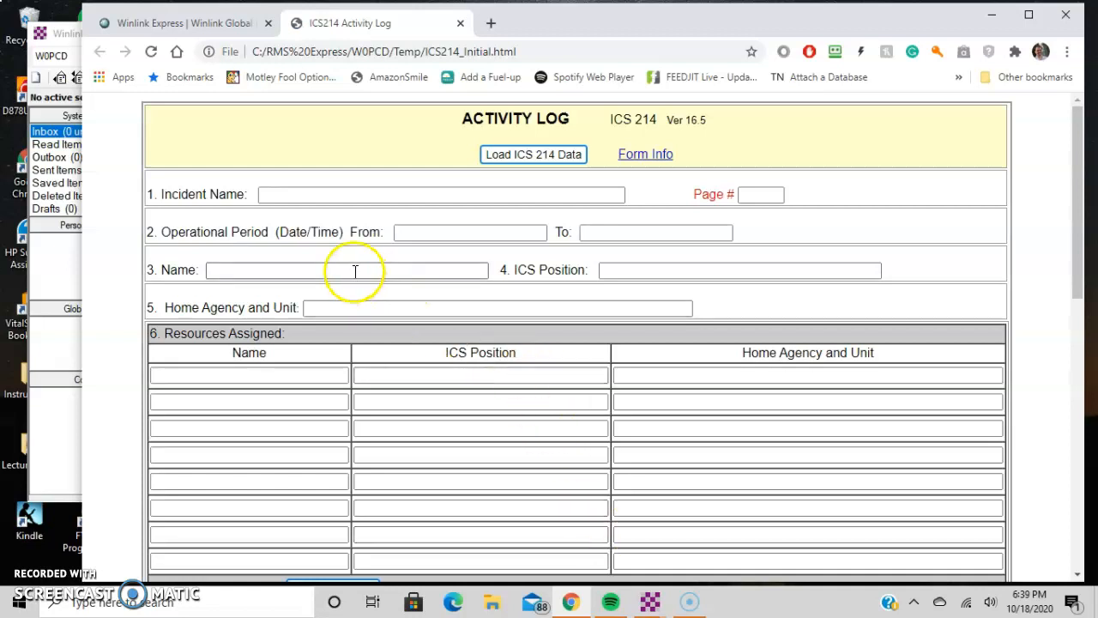
Step: Enter "TEST WINLINK EXPRESS" as the incident name on the ICS 214 form
{"action": "left_click", "coordinate": [330, 199]}
{"action": "type", "text": "TE"}
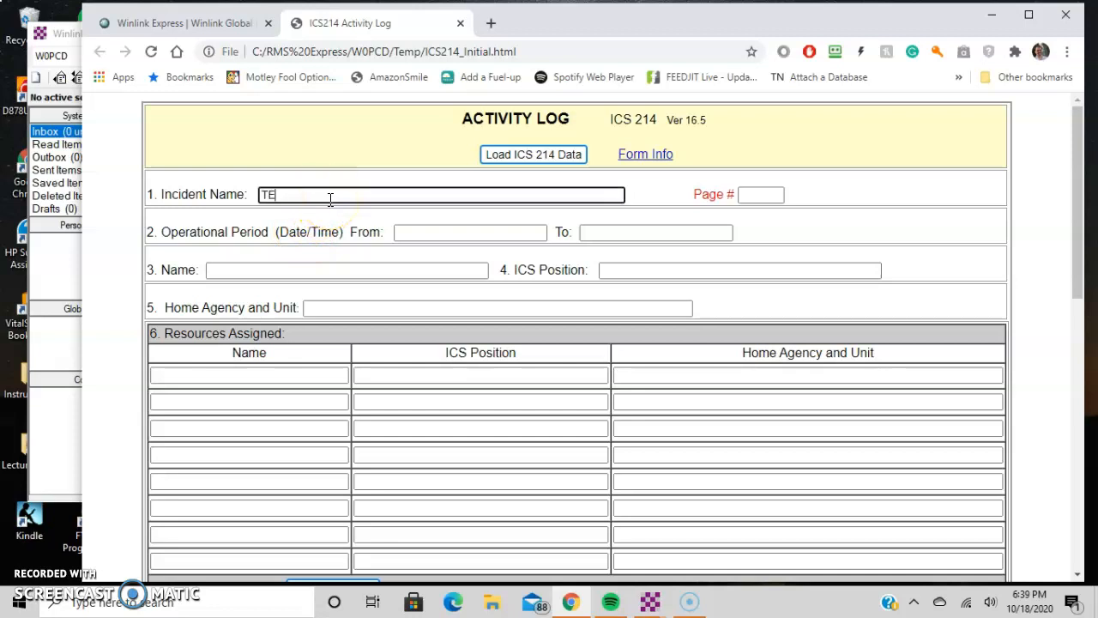
{"action": "type", "text": "ST WINLINK EXPRESS"}
{"action": "key", "text": "Tab"}
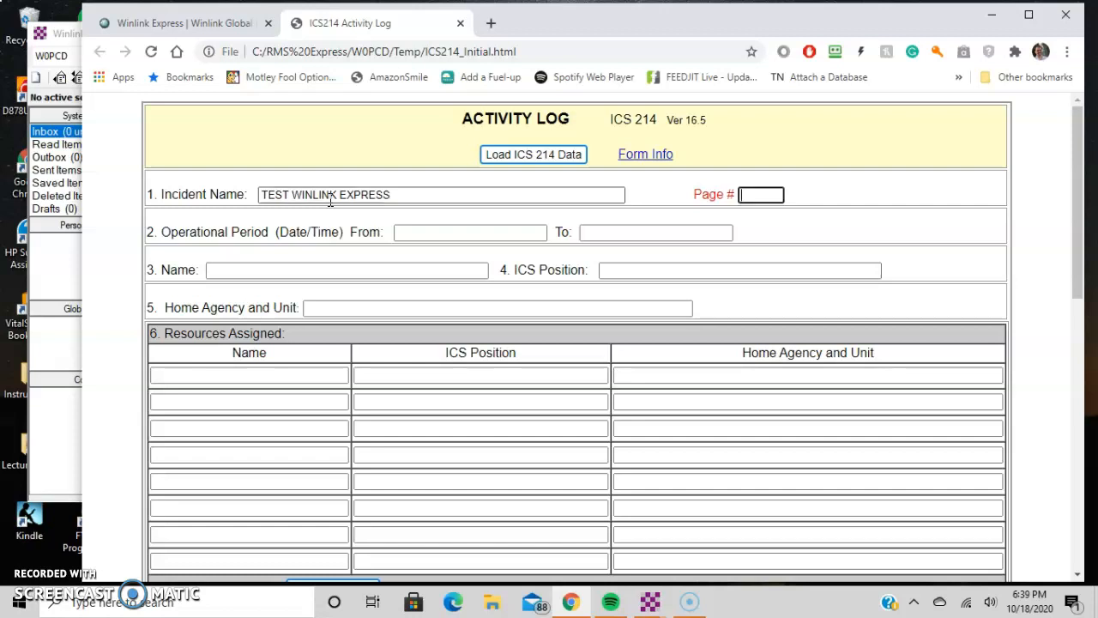
Step: Leave the page number blank and set the operational period's start to 10/18/2020 18:00 CDT
{"action": "key", "text": "Tab"}
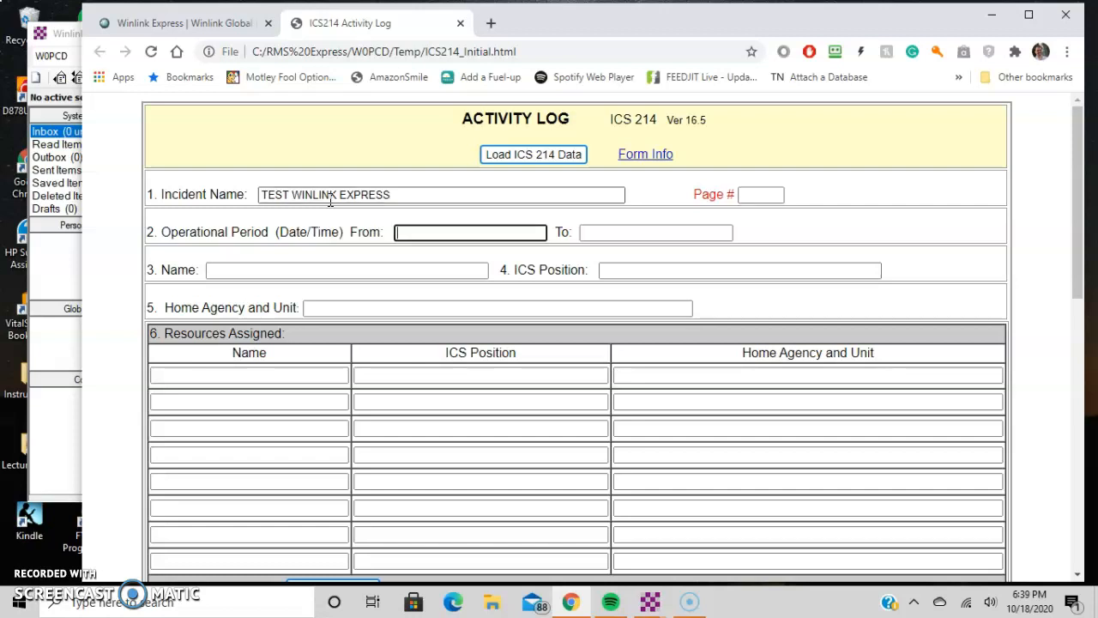
{"action": "type", "text": "0"}
{"action": "key", "text": "BackSpace"}
{"action": "type", "text": "10/180"}
{"action": "key", "text": "BackSpace"}
{"action": "type", "text": "/2020 18:00"}
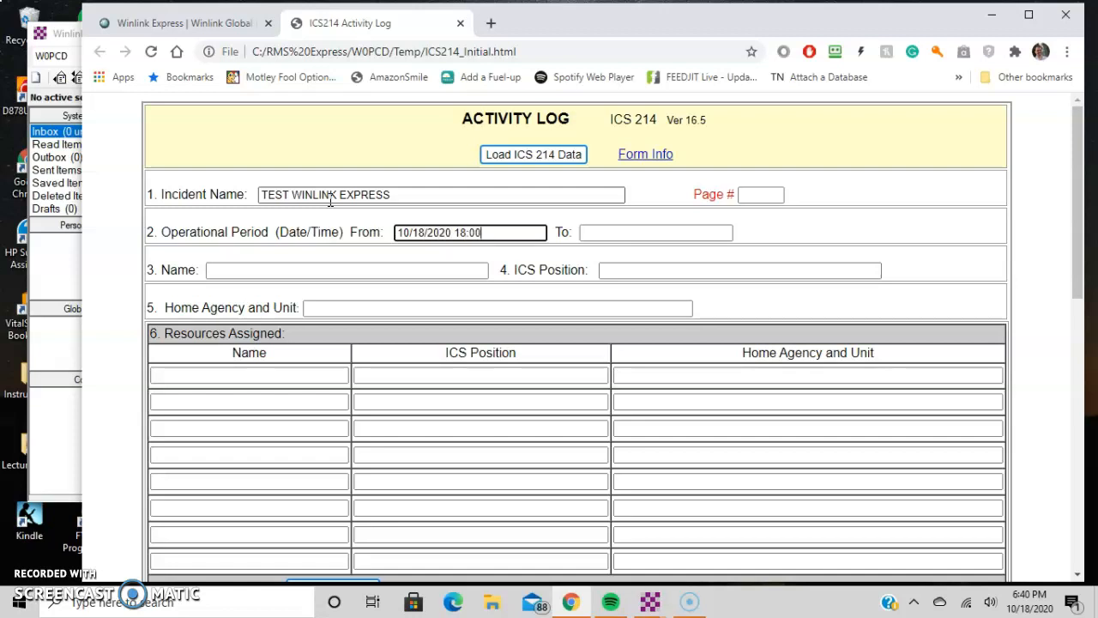
{"action": "type", "text": " CDT"}
{"action": "key", "text": "Tab"}
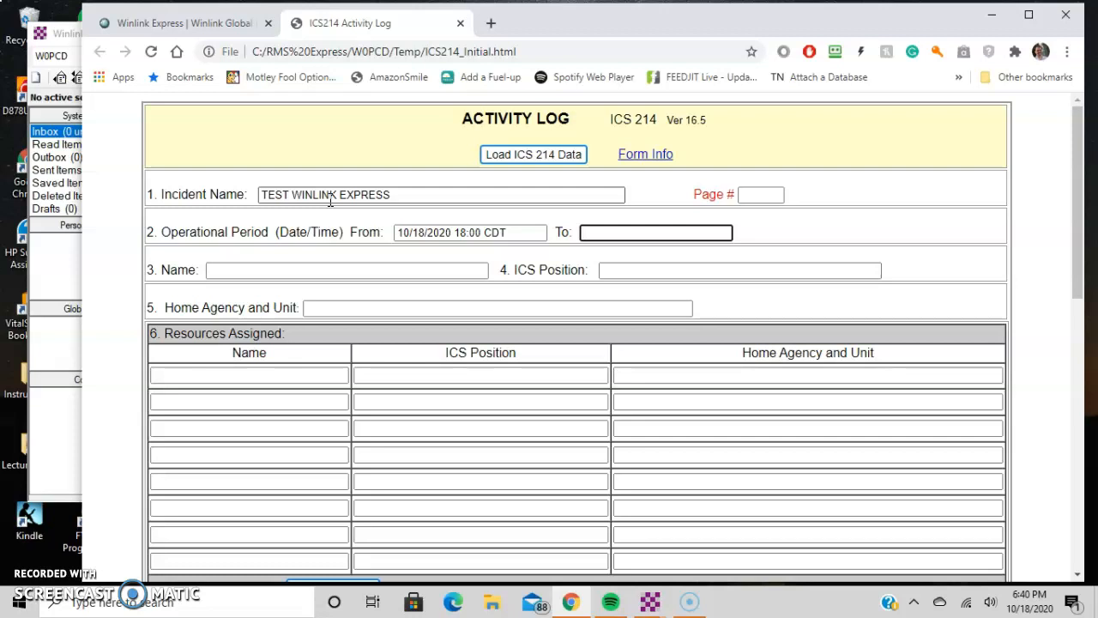
Step: Change the operational period's start time to 18:40
{"action": "key", "text": "shift+Tab"}
{"action": "key", "text": "Right"}
{"action": "key", "text": "Left"}
{"action": "key", "text": "BackSpace"}
{"action": "type", "text": "4"}
Step: Set the operational period's end to 10/18/2020 18:55 CDT
{"action": "key", "text": "Tab"}
{"action": "type", "text": "10/18/1"}
{"action": "type", "text": "020"}
{"action": "type", "text": " 10"}
{"action": "type", "text": "8"}
{"action": "type", "text": ":55"}
{"action": "type", "text": " CDT"}
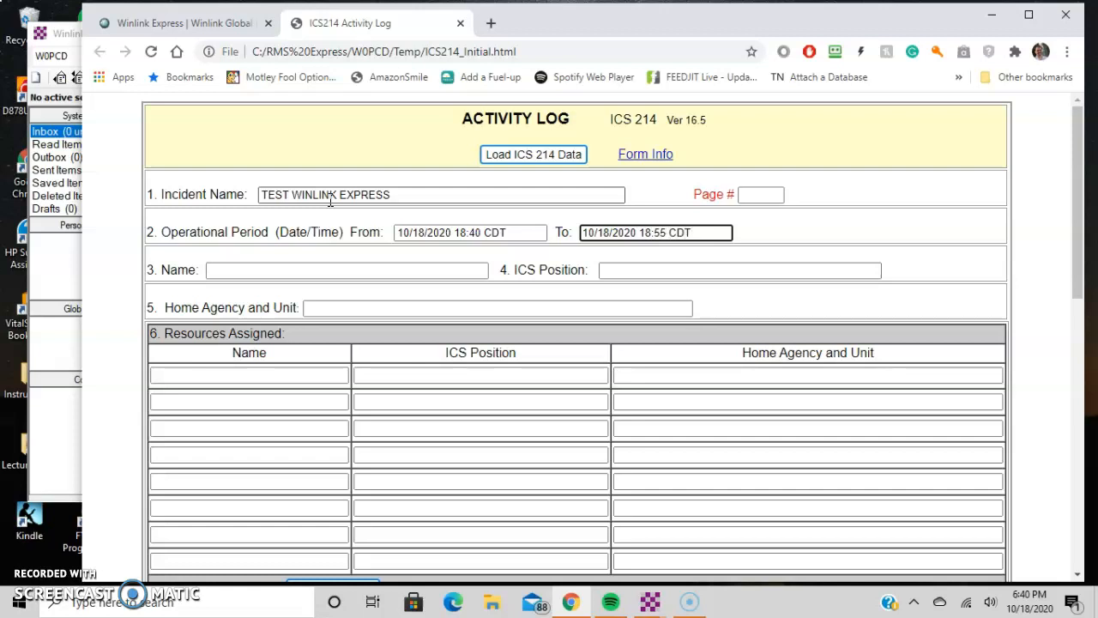
Step: Fill in the operator's full name and enter "None" for both the ICS position and the home agency and unit
{"action": "left_click", "coordinate": [243, 271]}
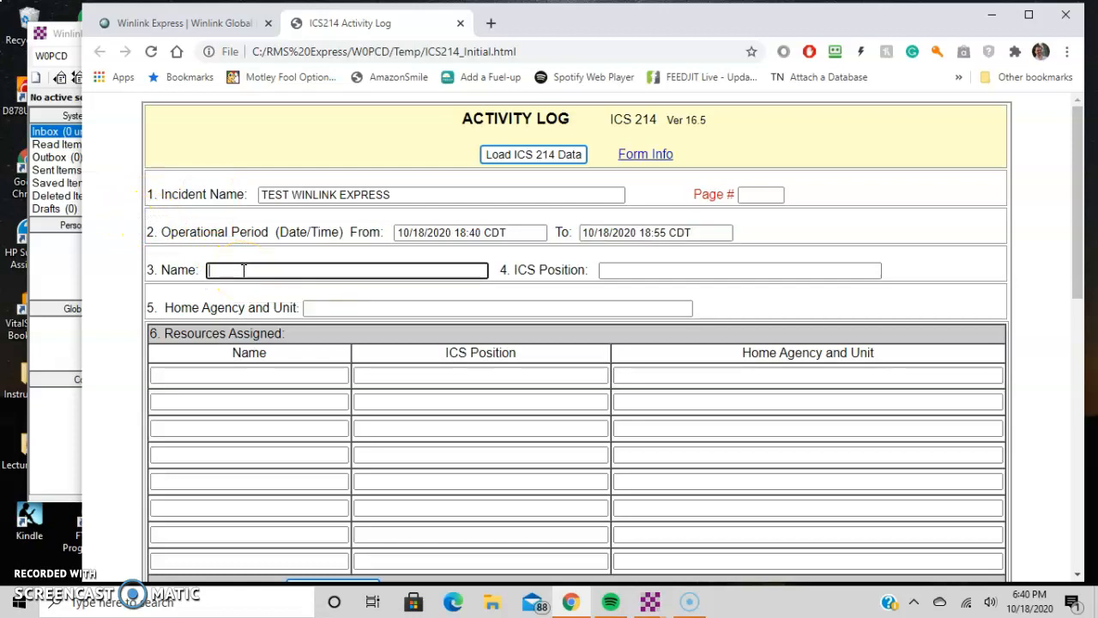
{"action": "type", "text": "Patrick Dickey"}
{"action": "key", "text": "Tab"}
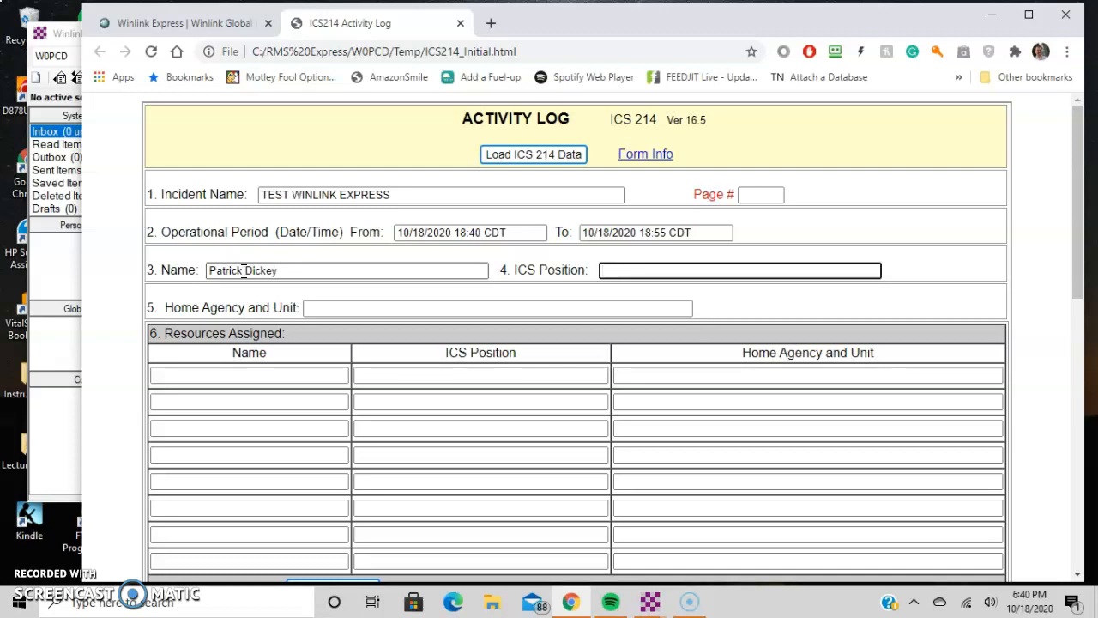
{"action": "type", "text": "None"}
{"action": "key", "text": "Tab"}
{"action": "type", "text": "None"}
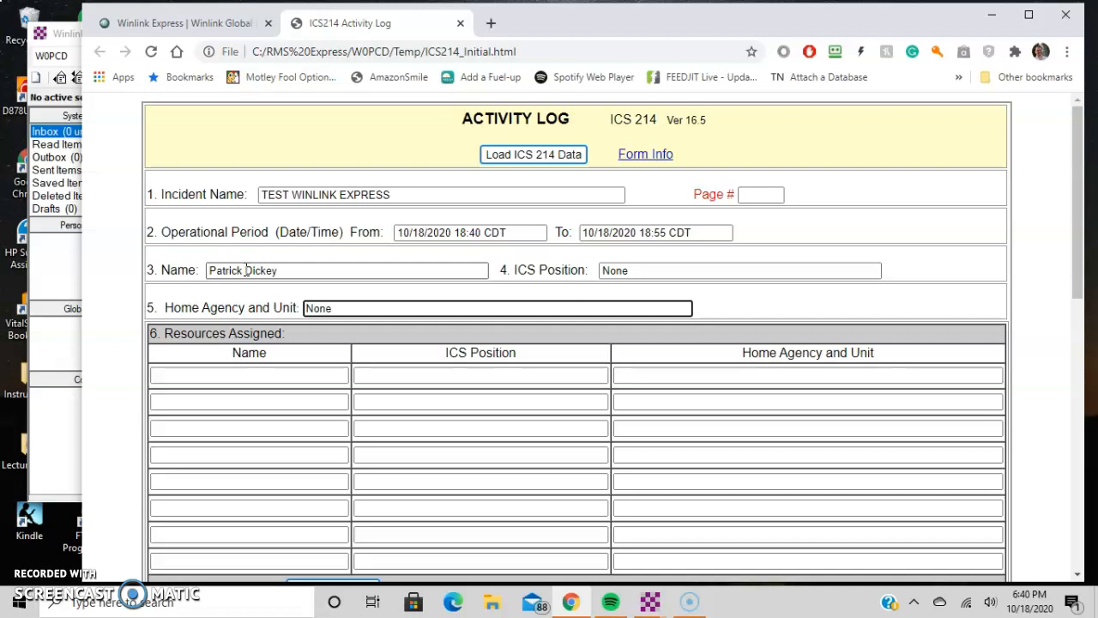
Step: Append "***EXERCISE***" to the end of the incident name
{"action": "left_click", "coordinate": [448, 195]}
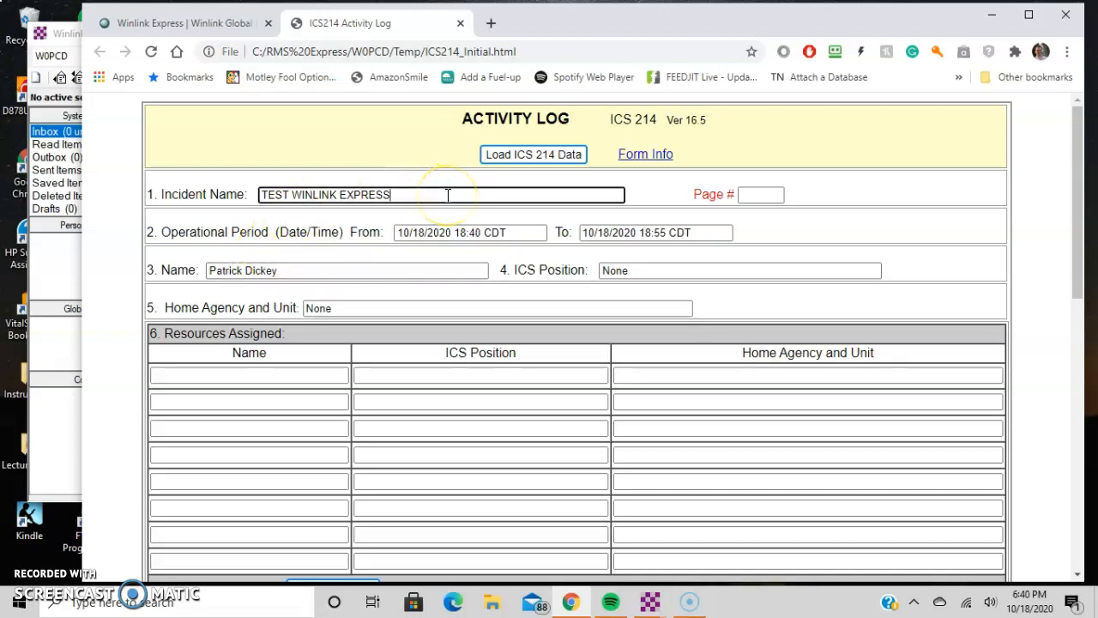
{"action": "type", "text": "***EXERCISE***"}
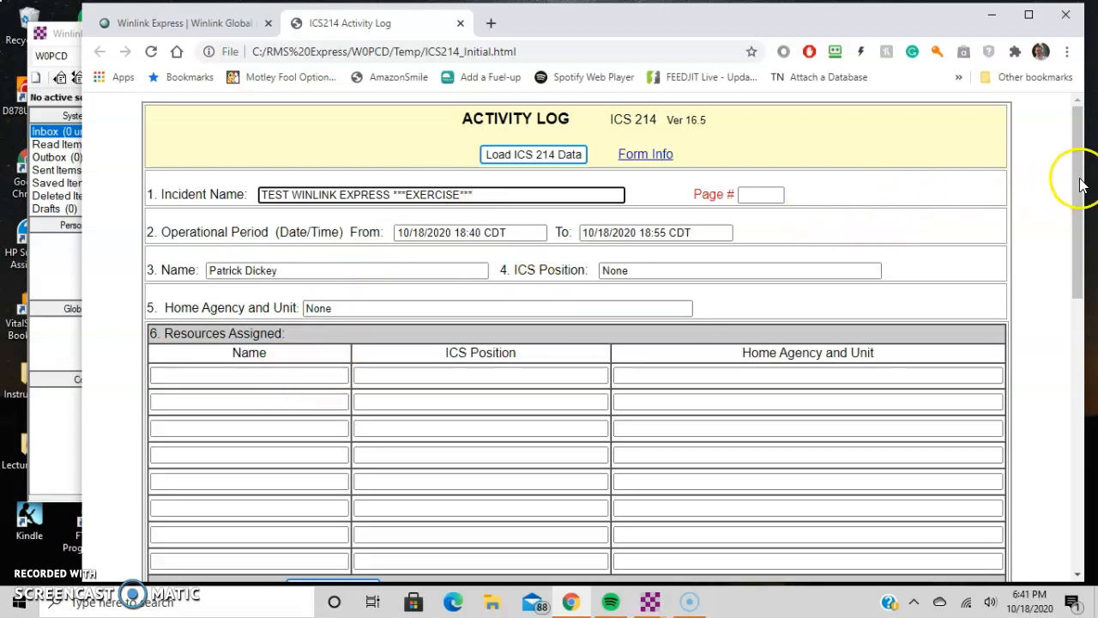
{"action": "left_click_drag", "start_coordinate": [1079, 181], "coordinate": [1067, 316]}
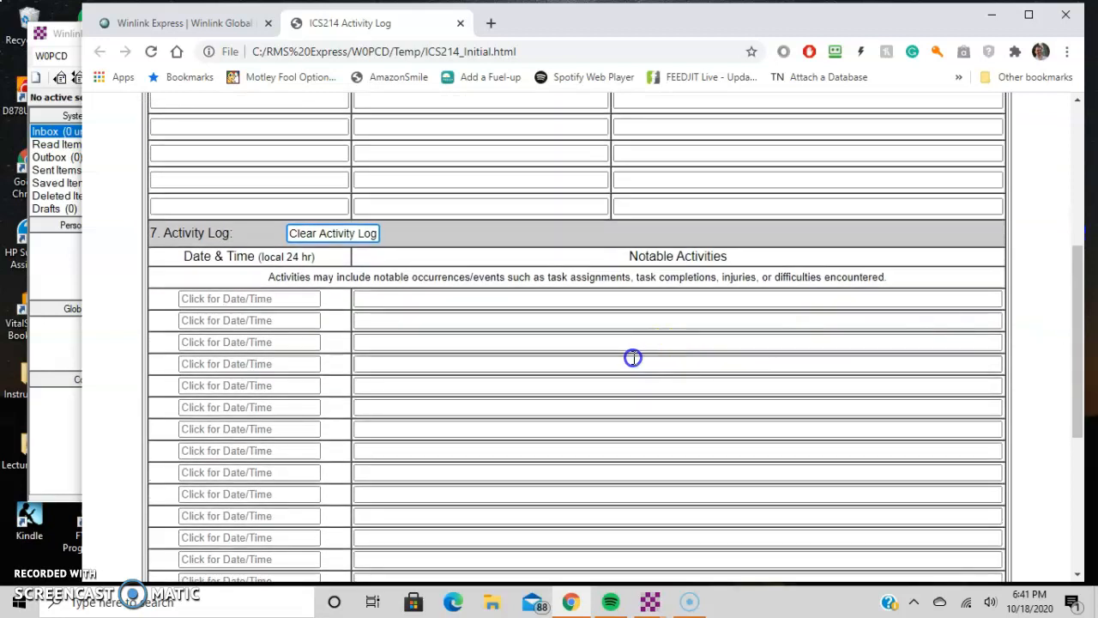
{"action": "left_click", "coordinate": [245, 298]}
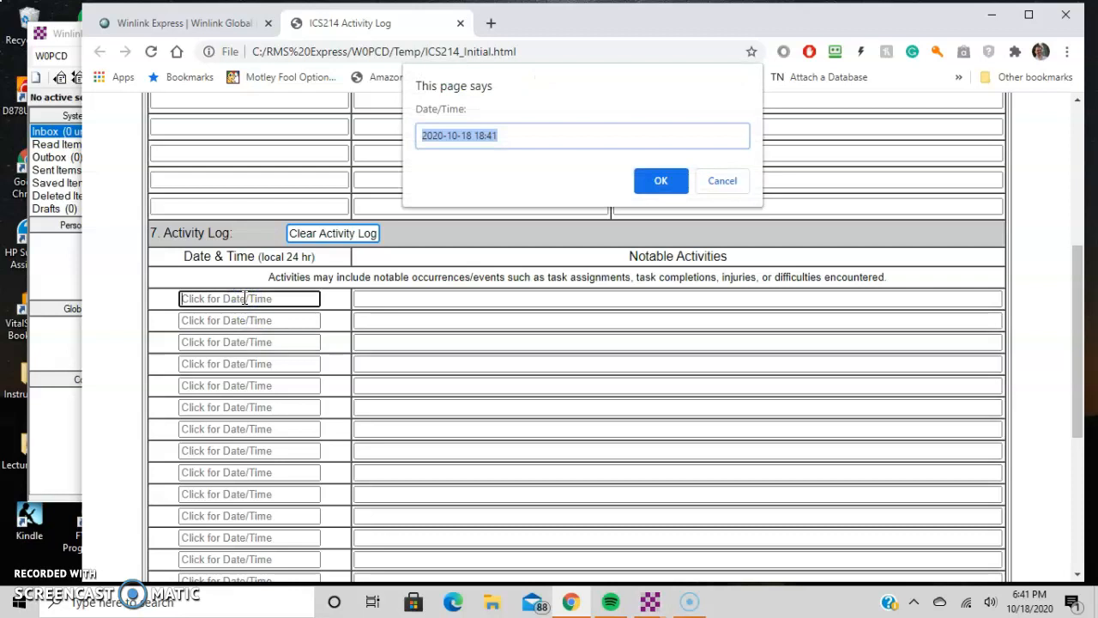
{"action": "left_click", "coordinate": [661, 184]}
{"action": "left_click", "coordinate": [500, 299]}
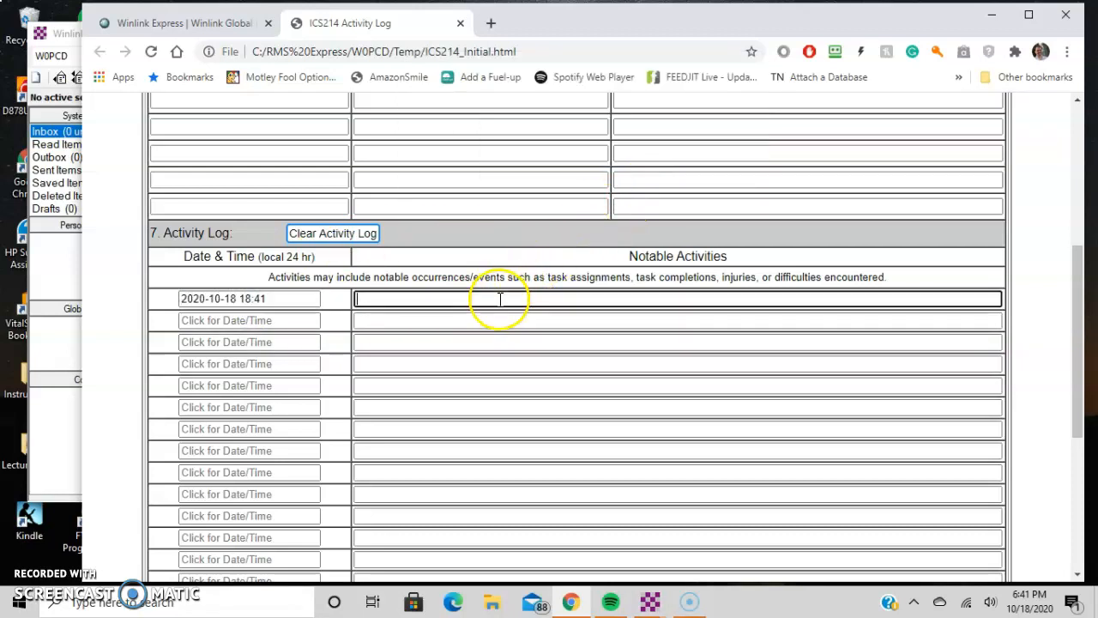
{"action": "type", "text": "A"}
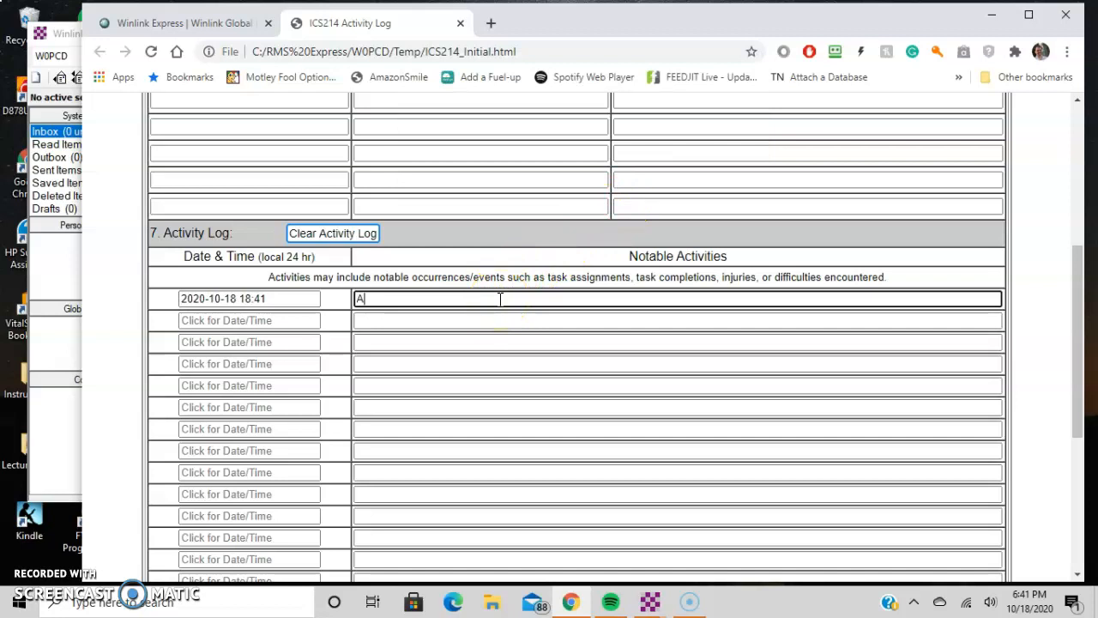
{"action": "type", "text": "ddled link to Yout"}
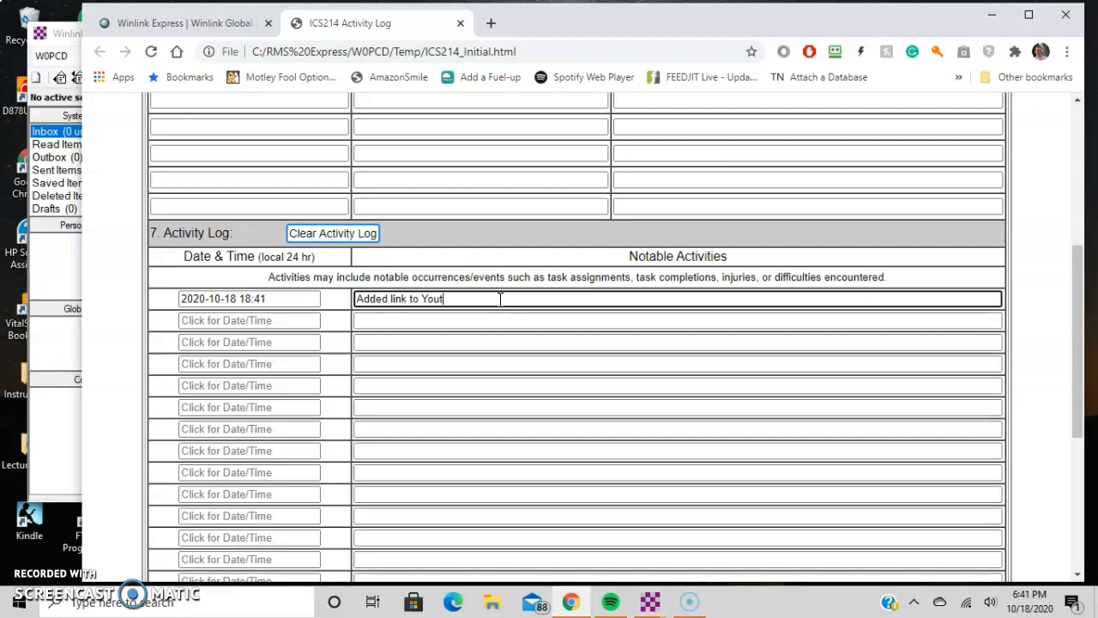
{"action": "type", "text": "Tube Video on"}
{"action": "type", "text": " installing w"}
{"action": "type", "text": "ind"}
{"action": "key", "text": "BackSpace"}
{"action": "key", "text": "BackSpace"}
{"action": "key", "text": "BackSpace"}
{"action": "key", "text": "BackSpace"}
{"action": "type", "text": "Winl"}
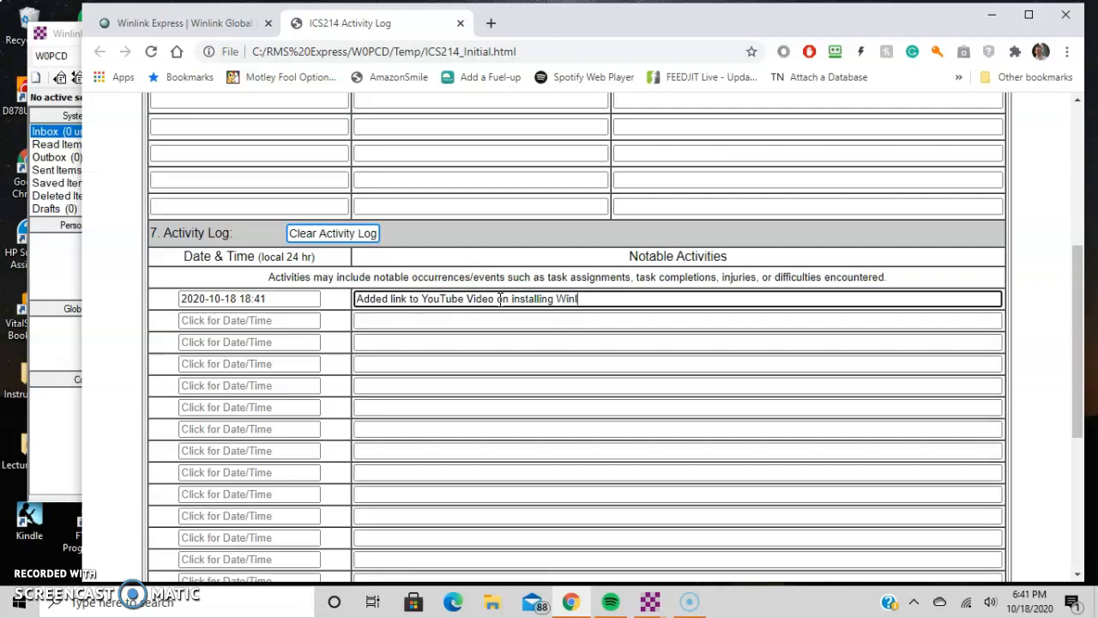
{"action": "type", "text": "Link Express"}
{"action": "type", "text": "http://youtu.be/aFndOw_Tbfk?hd=1"}
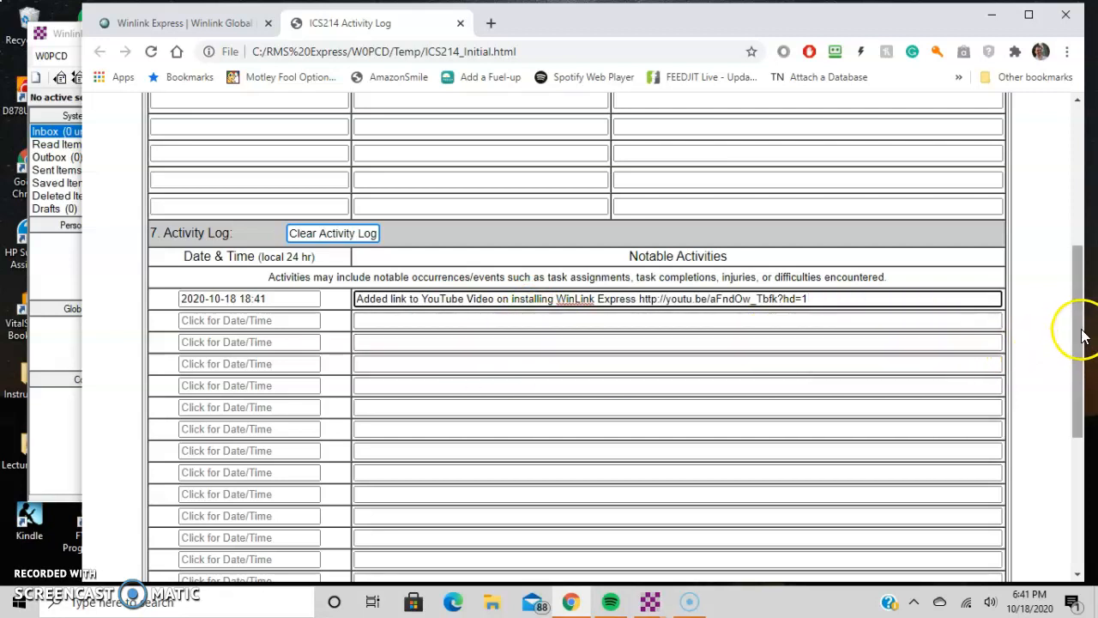
{"action": "left_click_drag", "start_coordinate": [1079, 308], "coordinate": [1072, 337]}
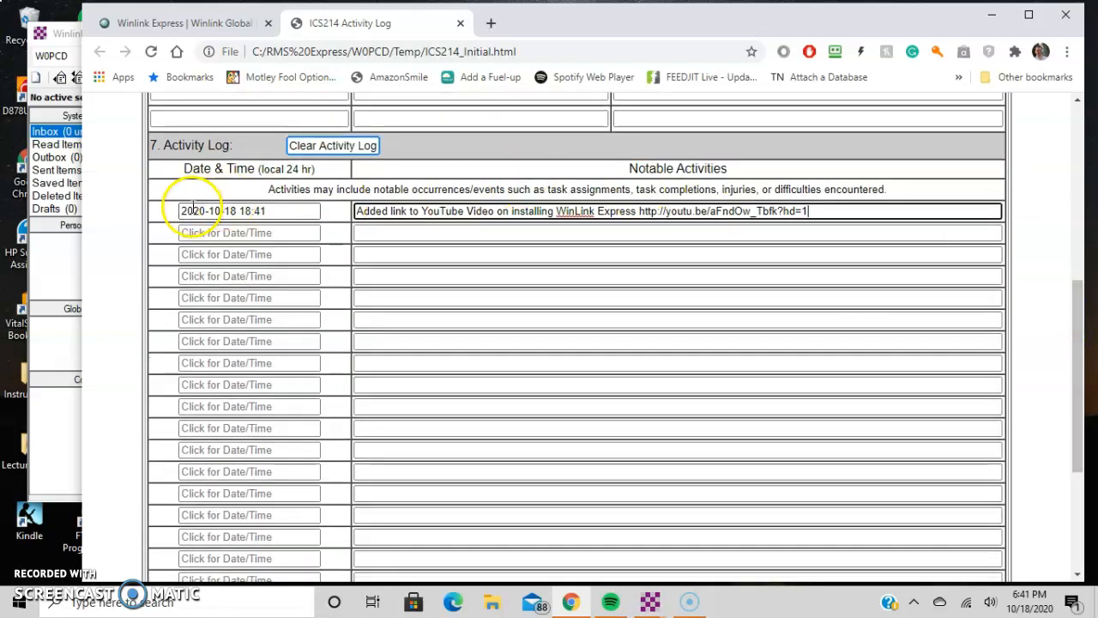
{"action": "left_click", "coordinate": [224, 233]}
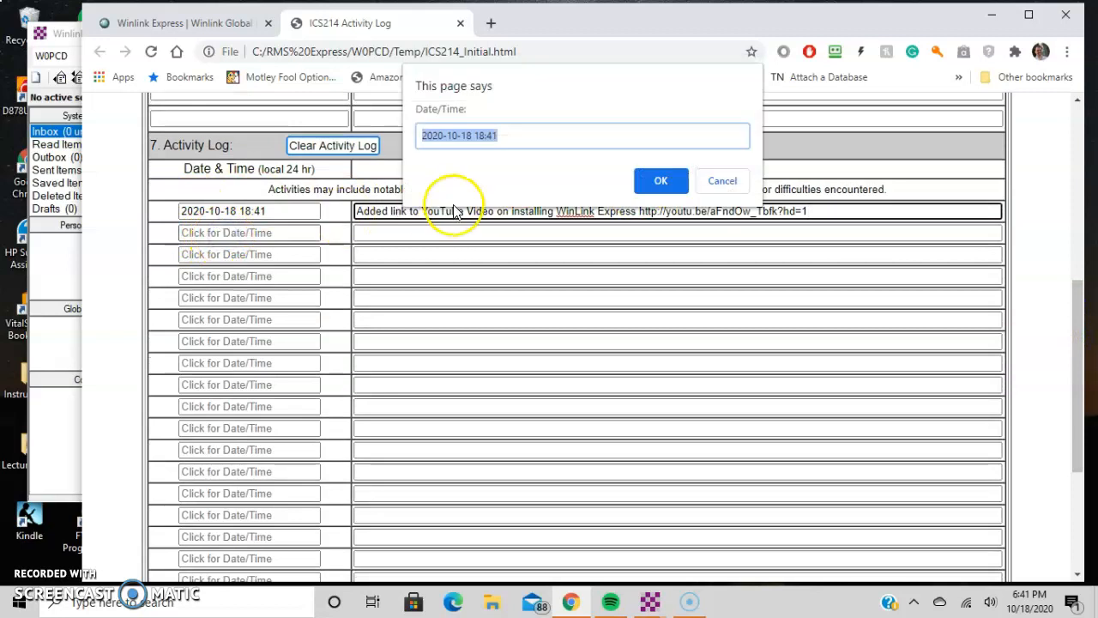
{"action": "left_click", "coordinate": [515, 138]}
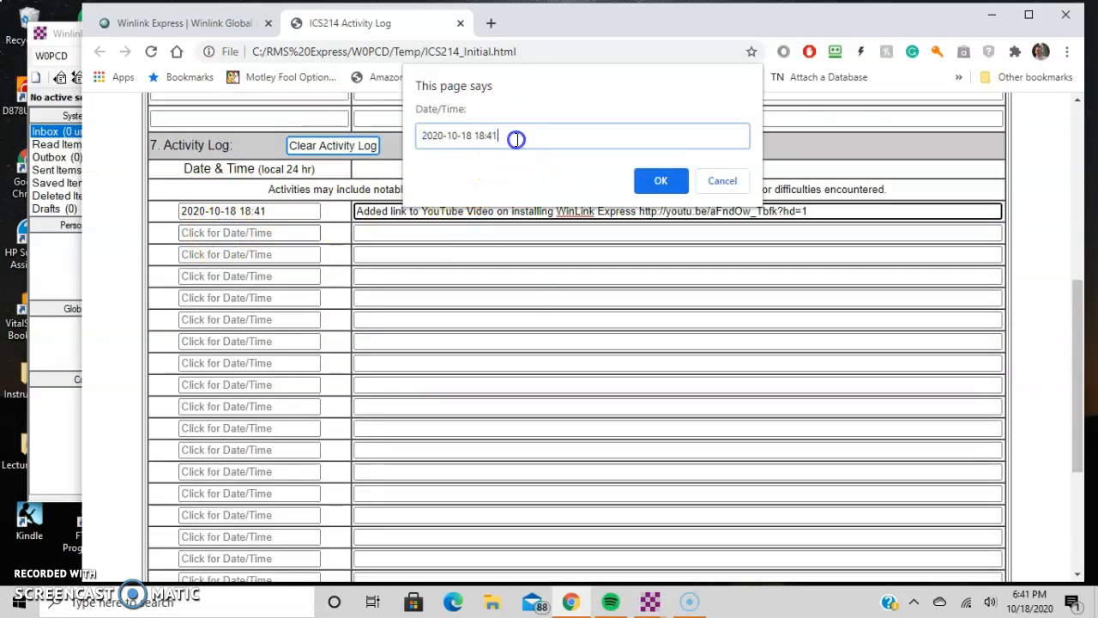
{"action": "key", "text": "BackSpace"}
{"action": "type", "text": "2"}
{"action": "left_click", "coordinate": [648, 175]}
Step: Enter "End of Exercise (Sending email via tlelnet)" as the second row's notable activity
{"action": "left_click", "coordinate": [531, 233]}
{"action": "left_click", "coordinate": [527, 233]}
{"action": "type", "text": "End"}
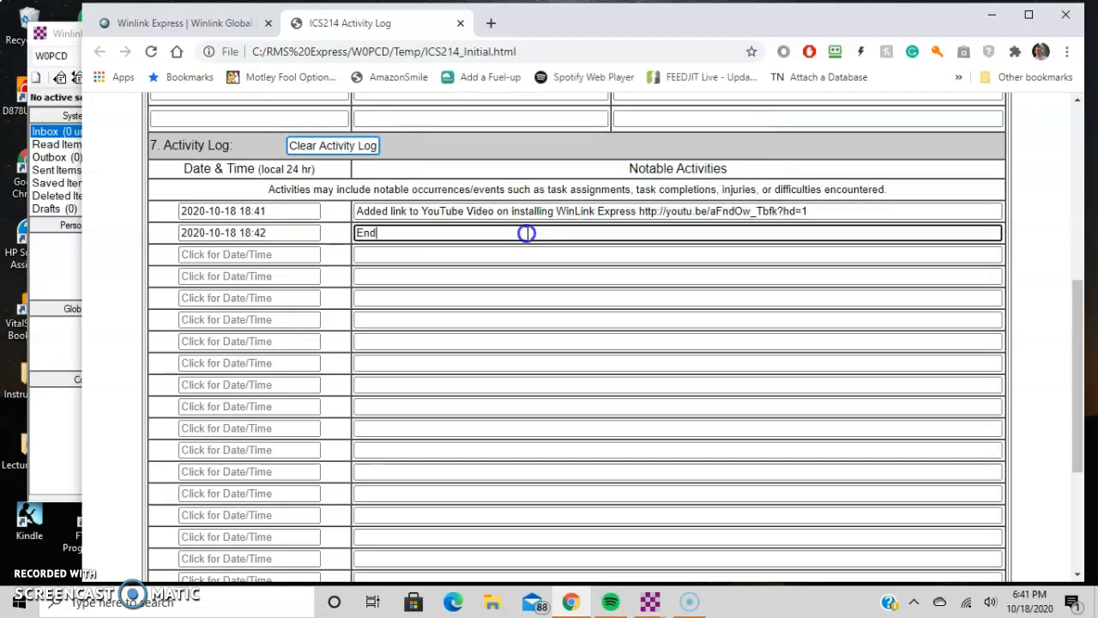
{"action": "type", "text": " of Exercise (Se"}
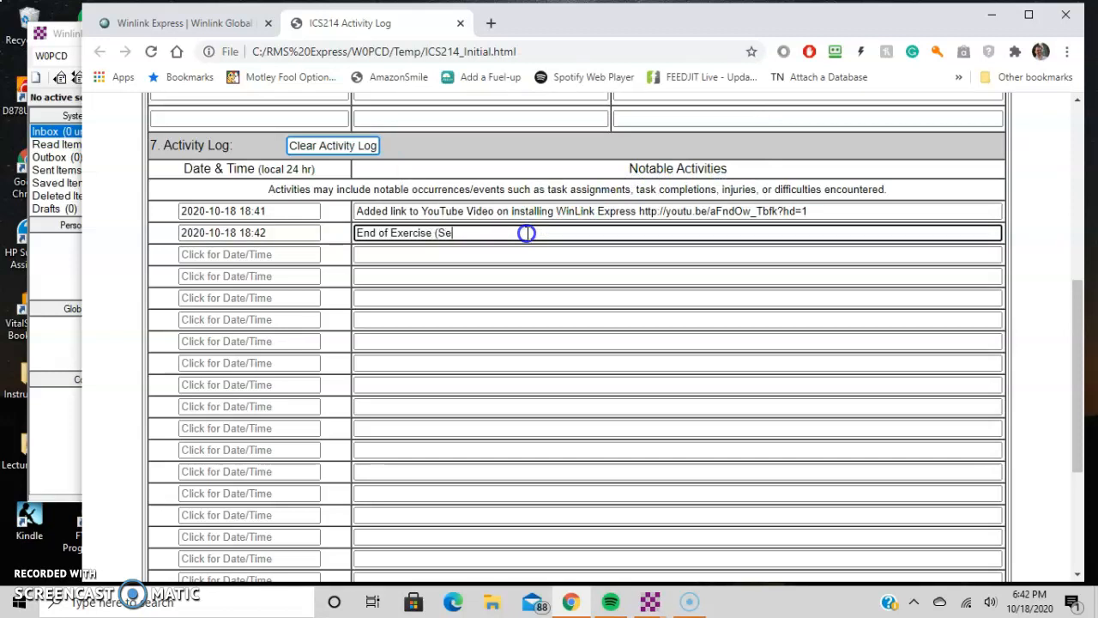
{"action": "type", "text": "nding email via Telnet)"}
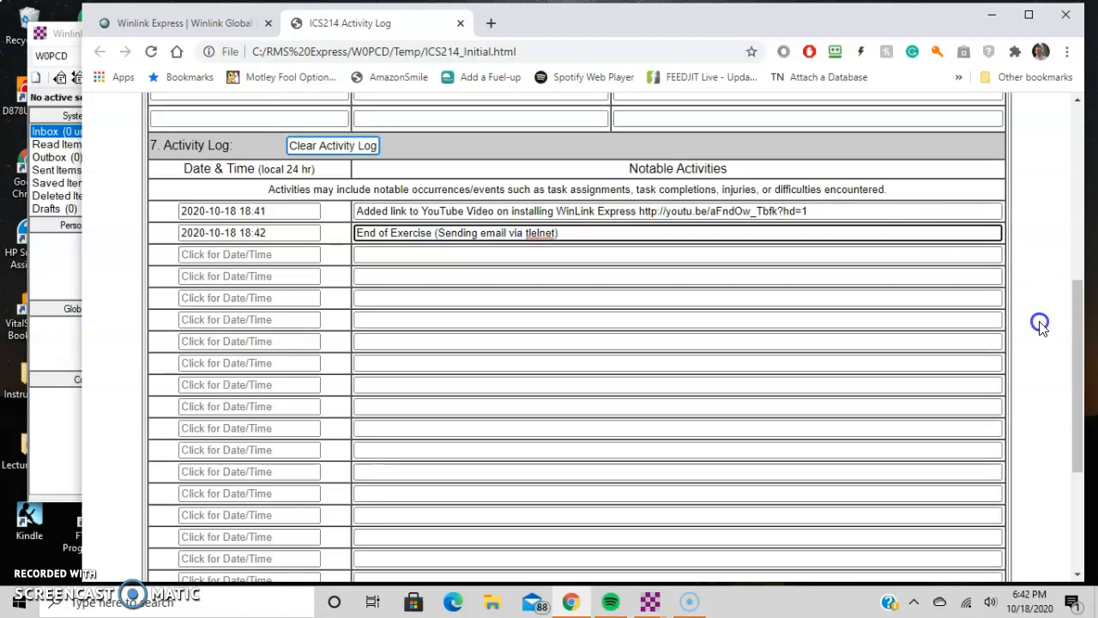
Step: Fill in the Prepared By field at the end of the form with the operator's full name and call sign
{"action": "left_click_drag", "start_coordinate": [1079, 340], "coordinate": [1085, 446]}
{"action": "left_click", "coordinate": [453, 444]}
{"action": "left_click", "coordinate": [338, 542]}
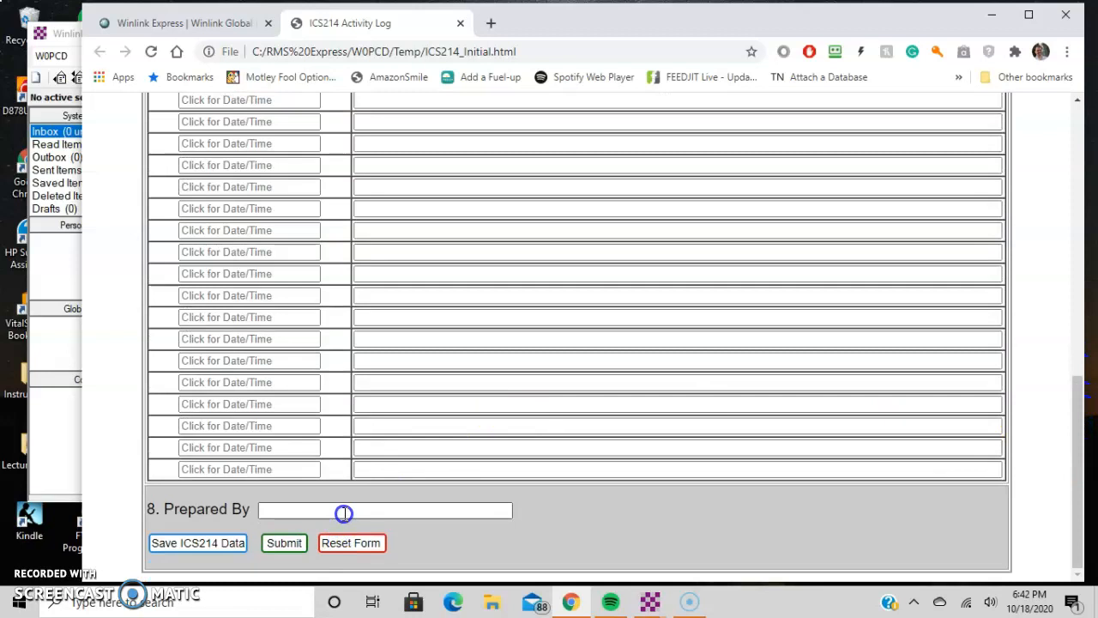
{"action": "left_click", "coordinate": [344, 512]}
{"action": "type", "text": "Patrick Dic"}
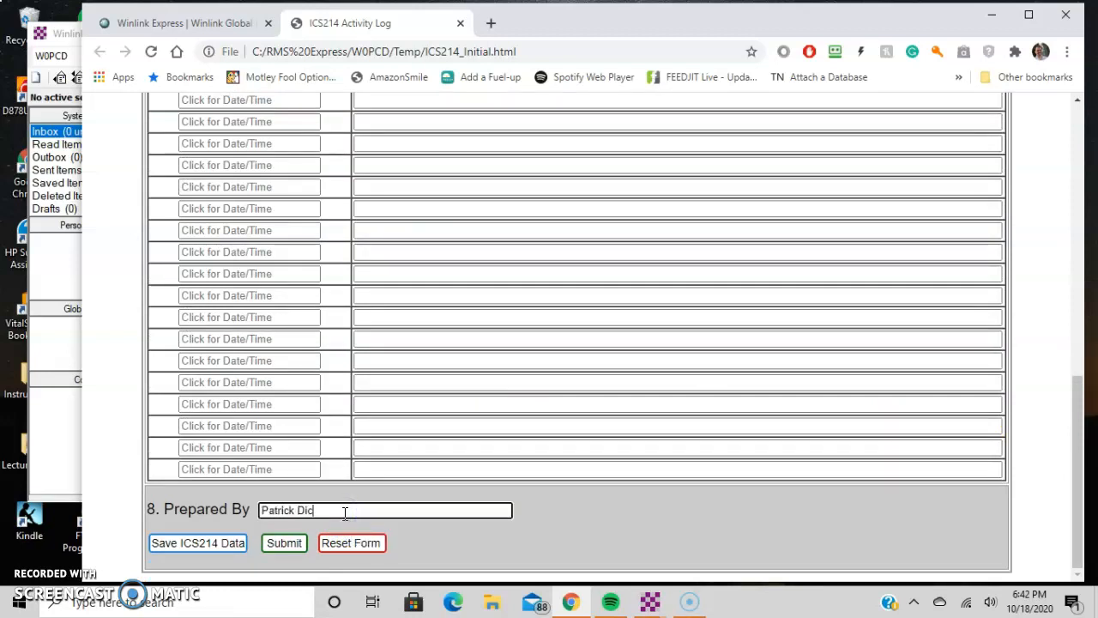
{"action": "type", "text": "key W0PCD"}
Step: Submit the completed ICS-214 form, close its browser page and return to the new message in Winlink Express
{"action": "left_click", "coordinate": [267, 542]}
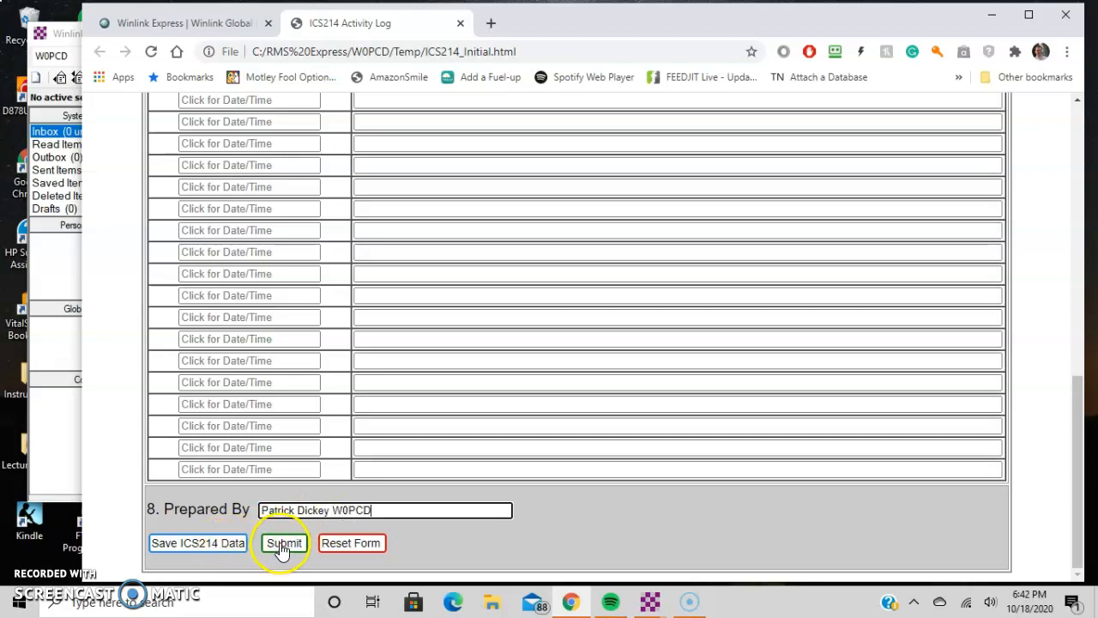
{"action": "left_click", "coordinate": [281, 550]}
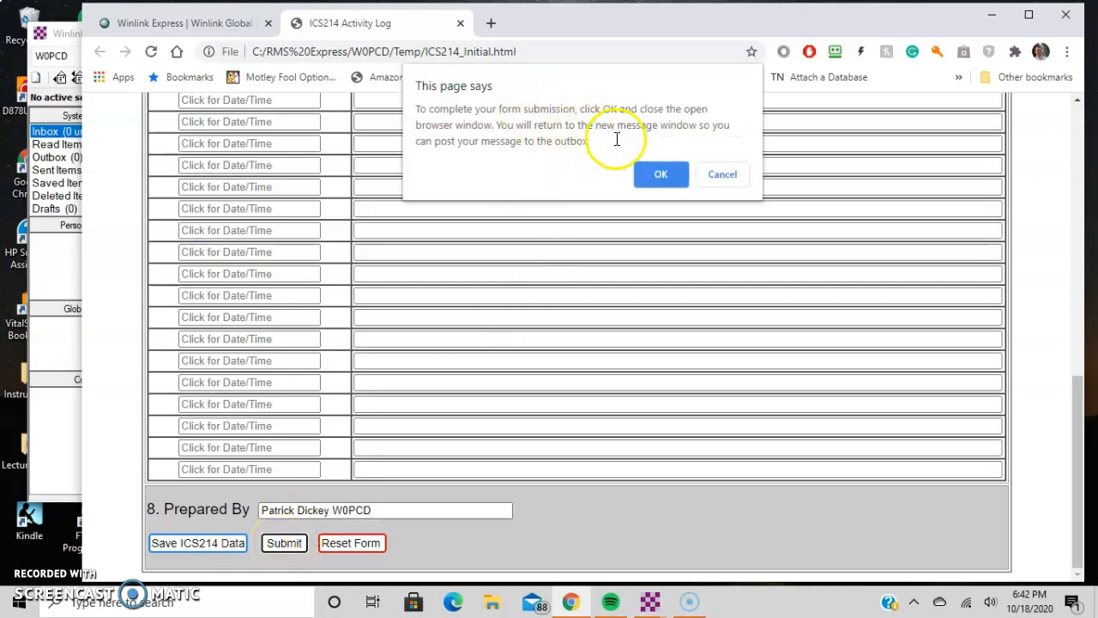
{"action": "left_click", "coordinate": [659, 171]}
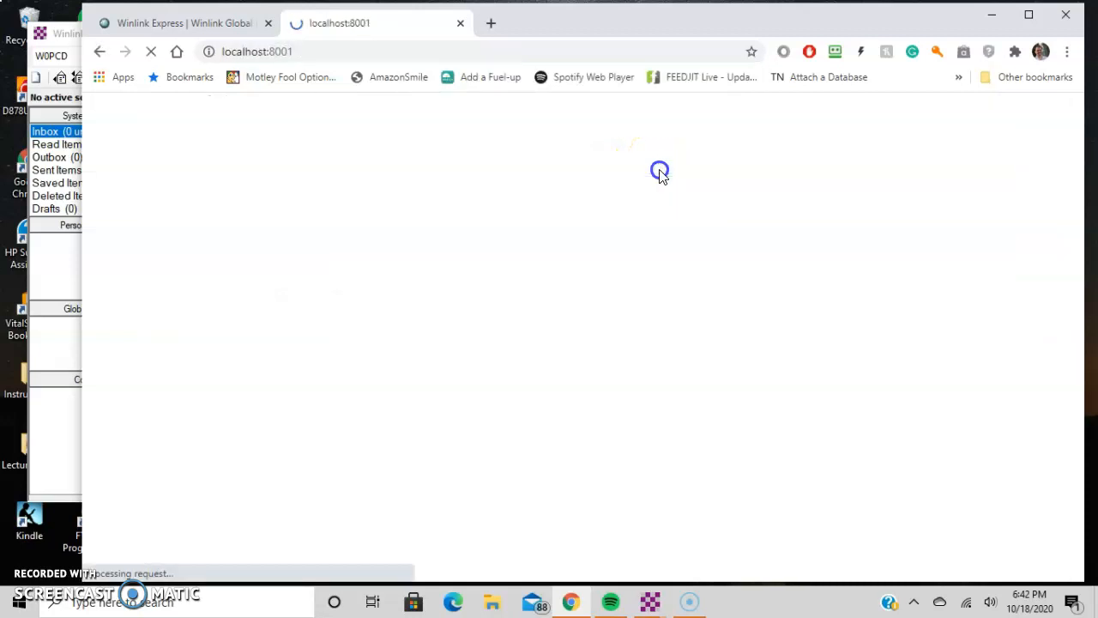
{"action": "left_click", "coordinate": [462, 23]}
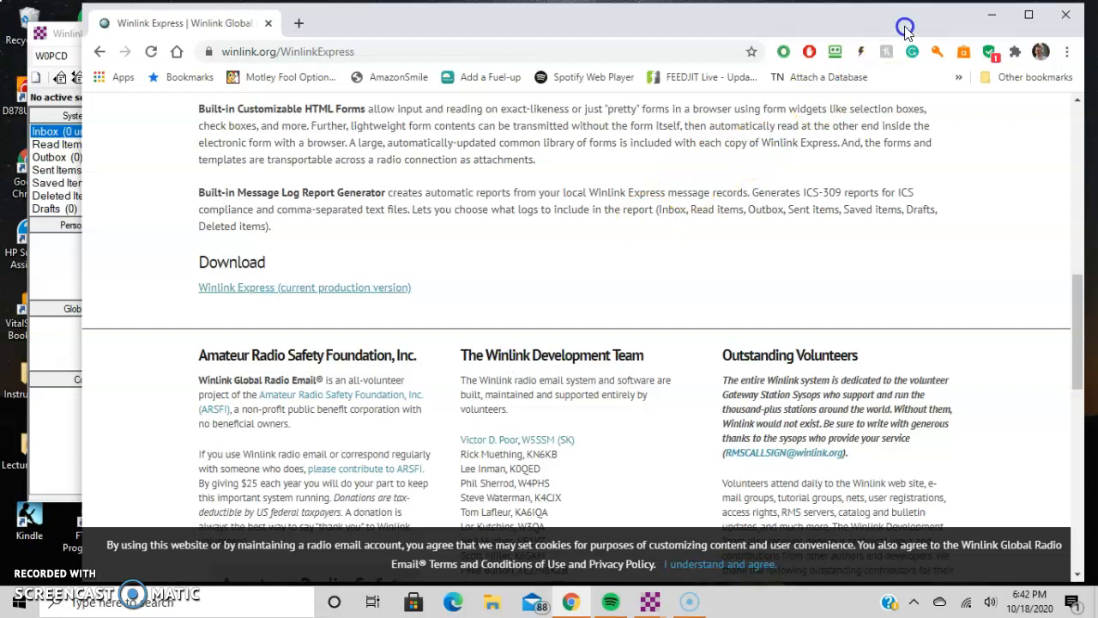
{"action": "left_click", "coordinate": [984, 19]}
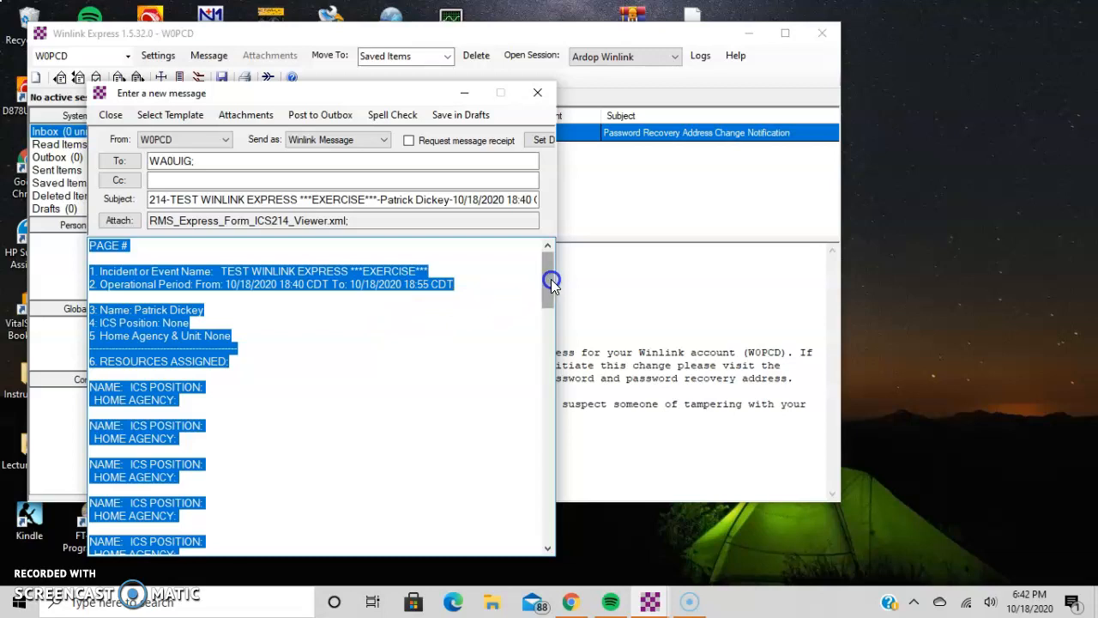
Step: Review the message body generated from the form and post the message to the outbox
{"action": "left_click", "coordinate": [511, 284]}
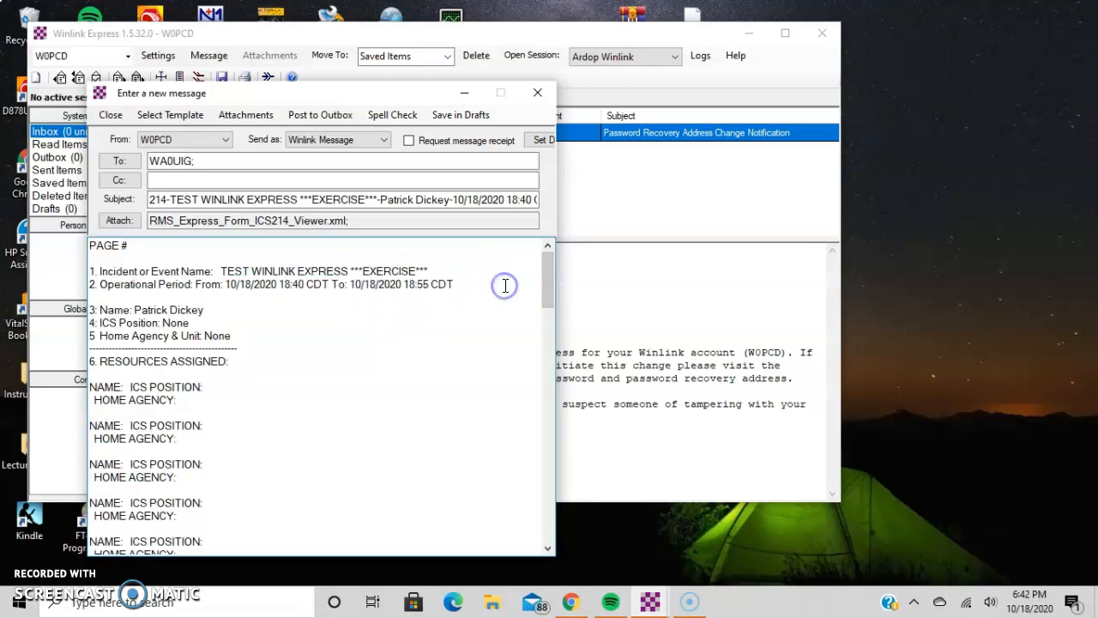
{"action": "left_click_drag", "start_coordinate": [544, 281], "coordinate": [544, 251]}
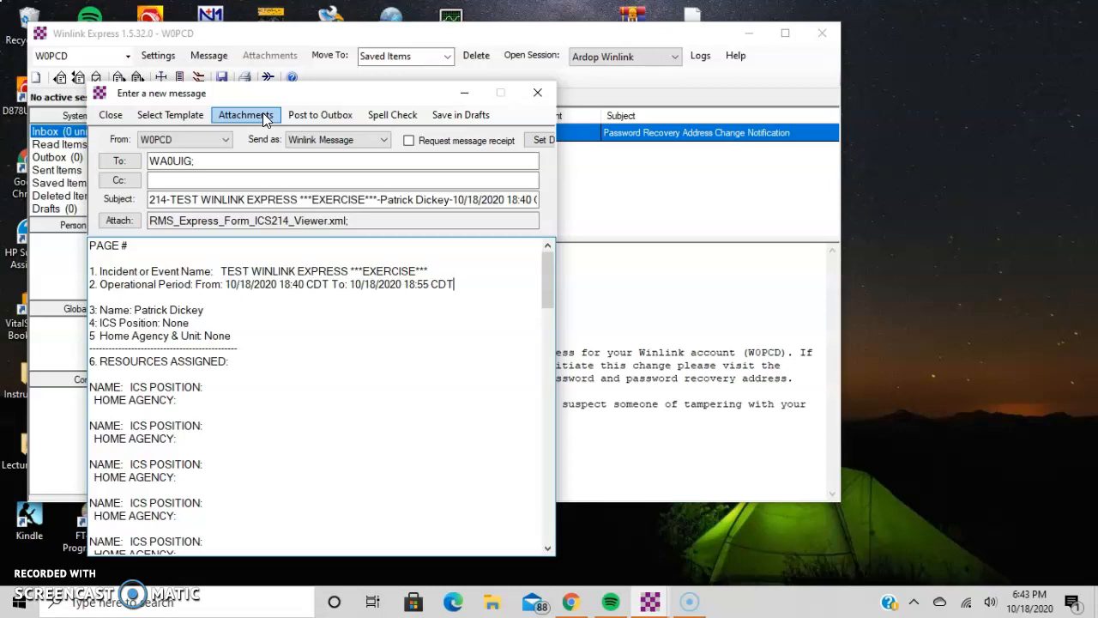
{"action": "left_click", "coordinate": [313, 118]}
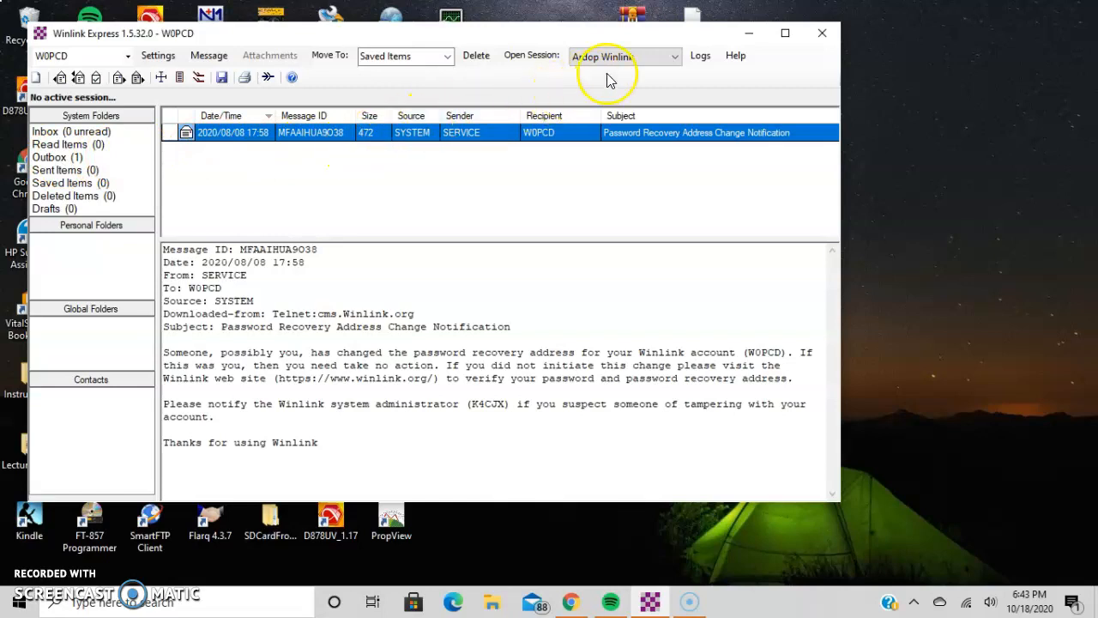
Step: Choose Telnet Winlink as the session type and open the session
{"action": "left_click", "coordinate": [675, 58]}
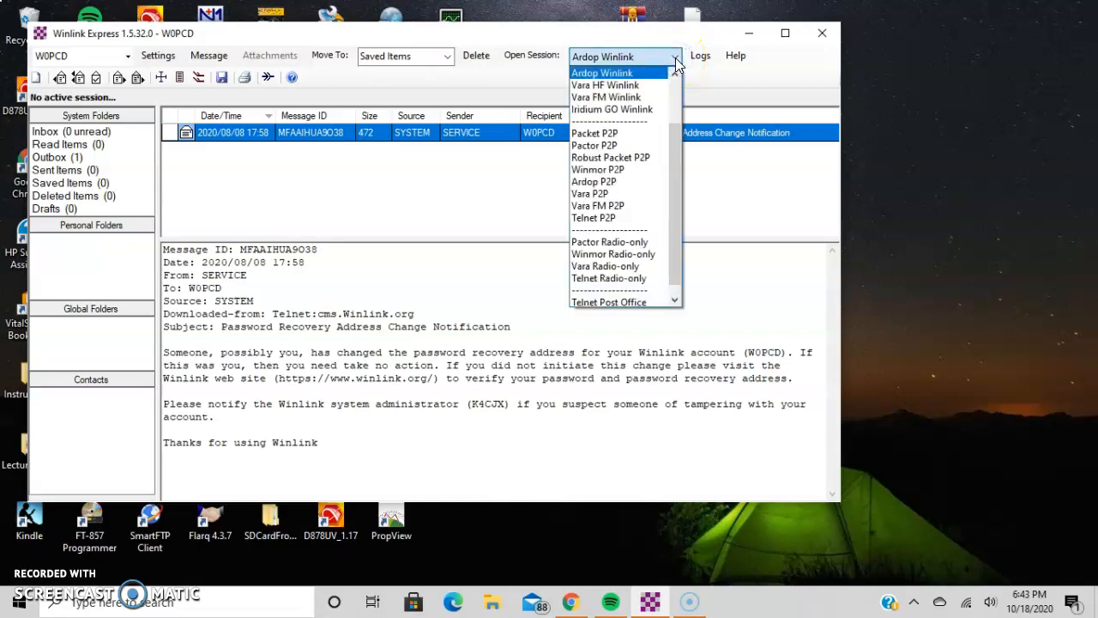
{"action": "left_click", "coordinate": [676, 144]}
{"action": "left_click_drag", "start_coordinate": [676, 144], "coordinate": [676, 96]}
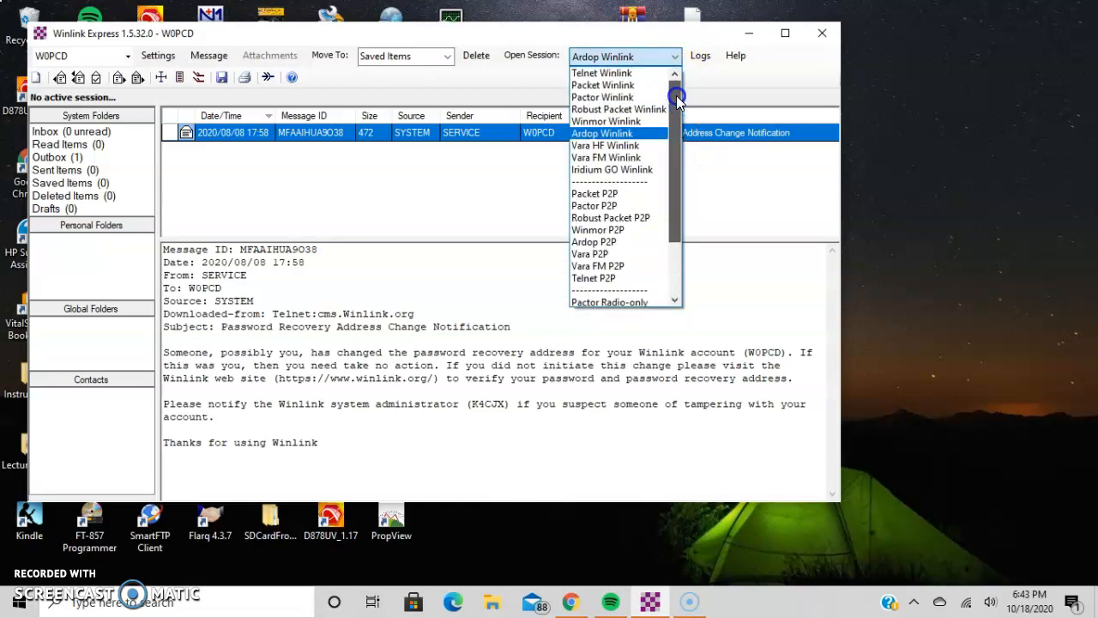
{"action": "left_click", "coordinate": [632, 86]}
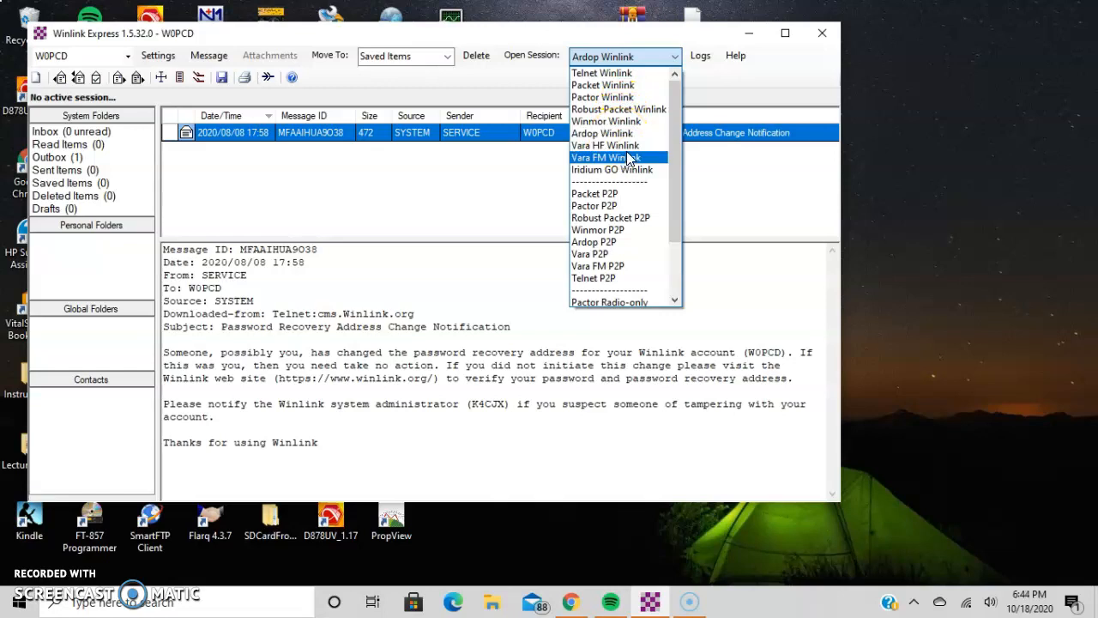
{"action": "left_click", "coordinate": [619, 76]}
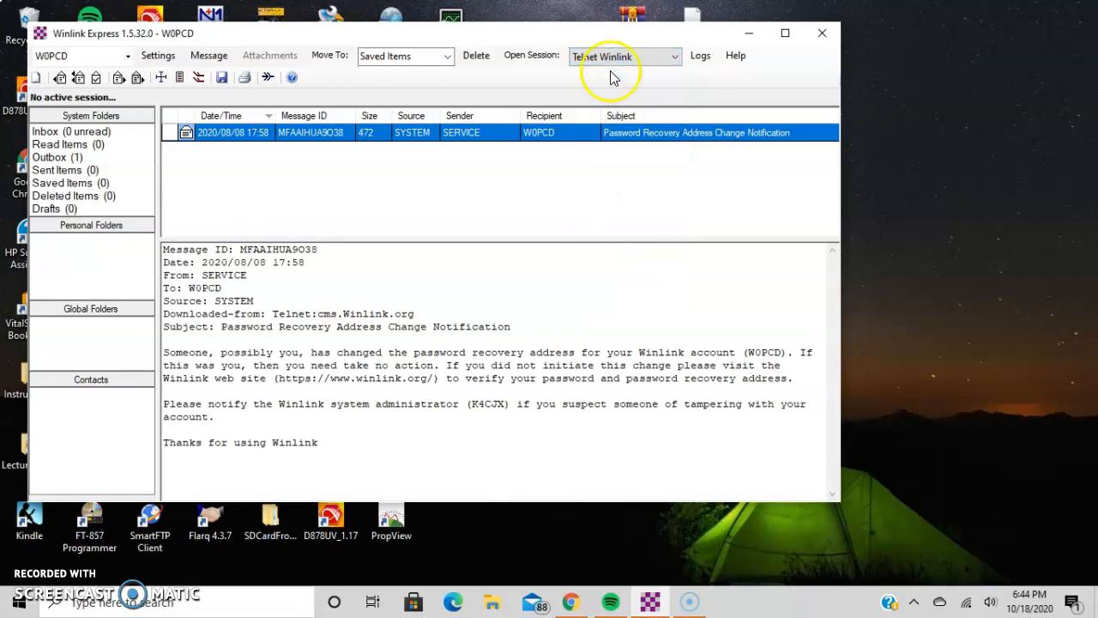
{"action": "left_click", "coordinate": [534, 55]}
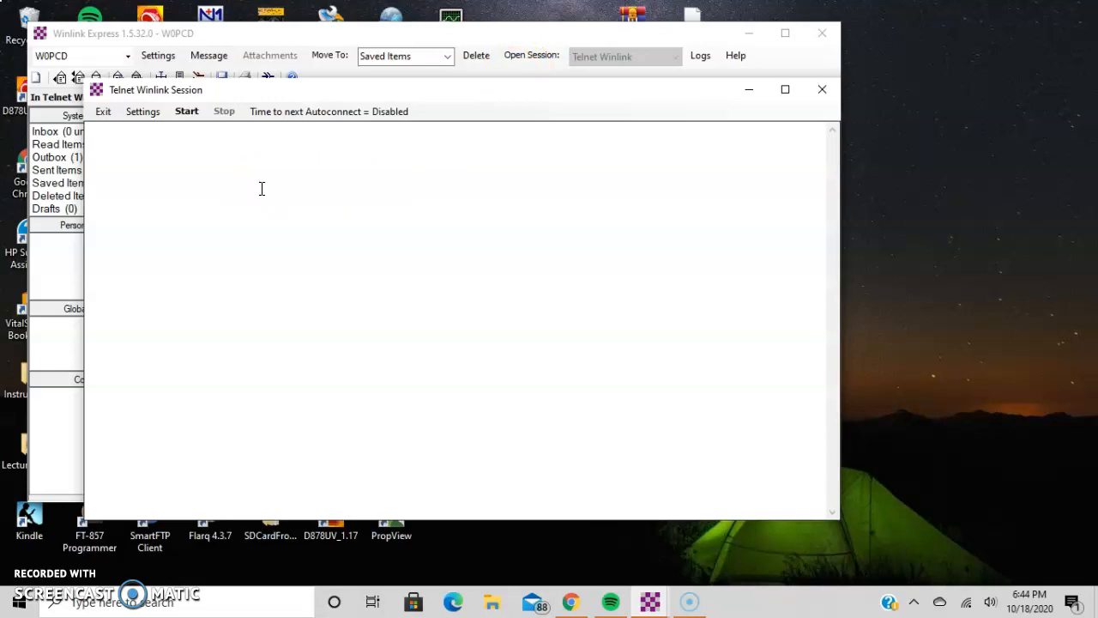
Step: Send the outbox message over the telnet session, exit the session and check the message in Sent Items
{"action": "left_click", "coordinate": [184, 112]}
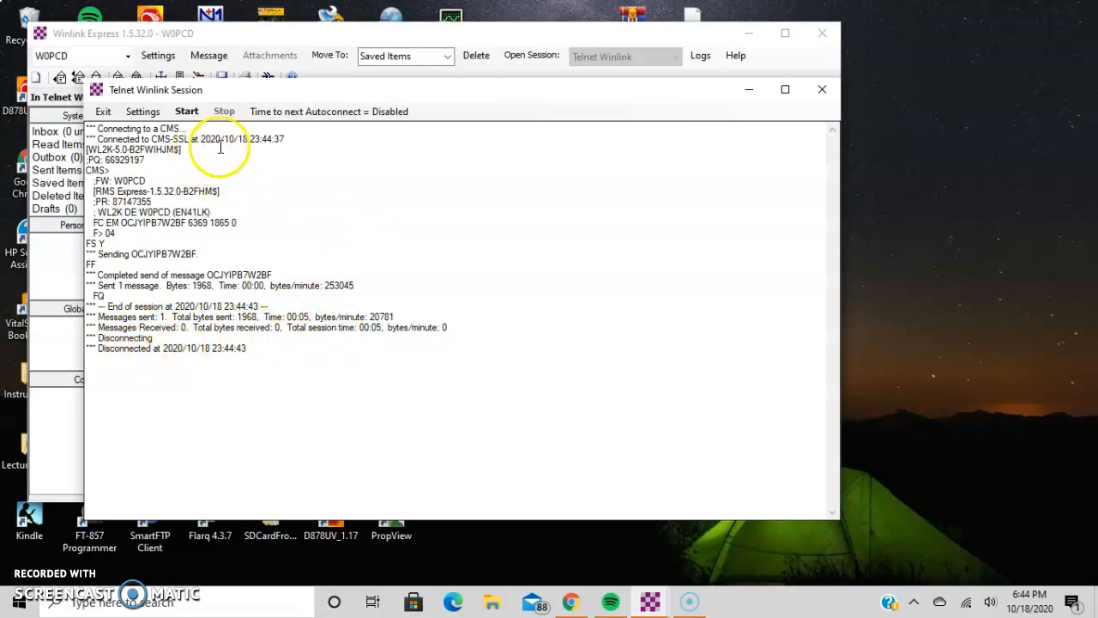
{"action": "left_click", "coordinate": [101, 111]}
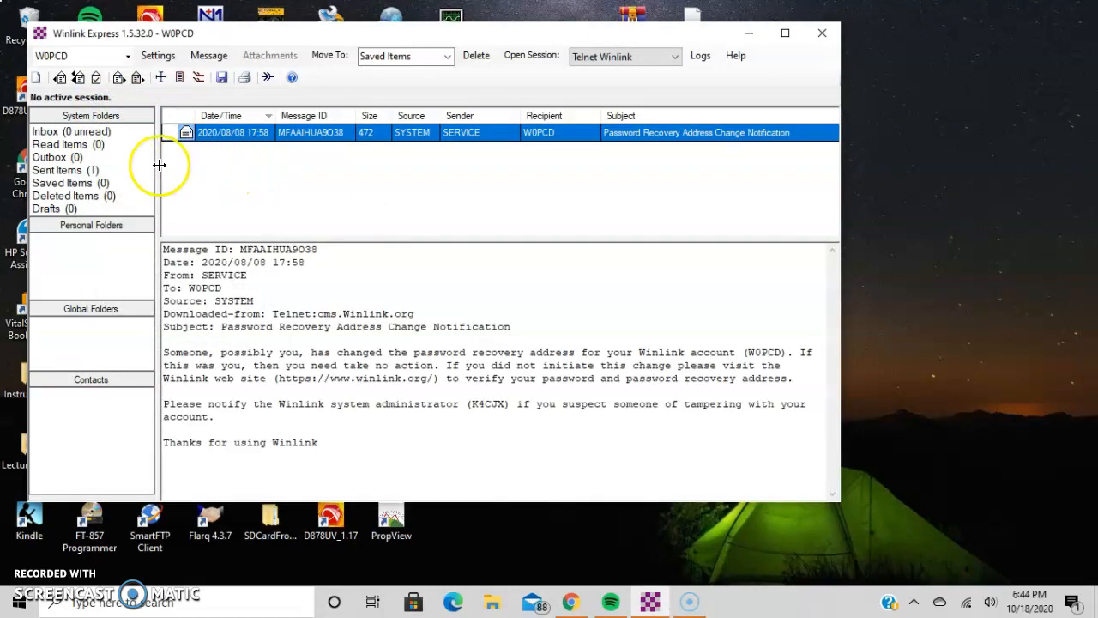
{"action": "left_click", "coordinate": [69, 170]}
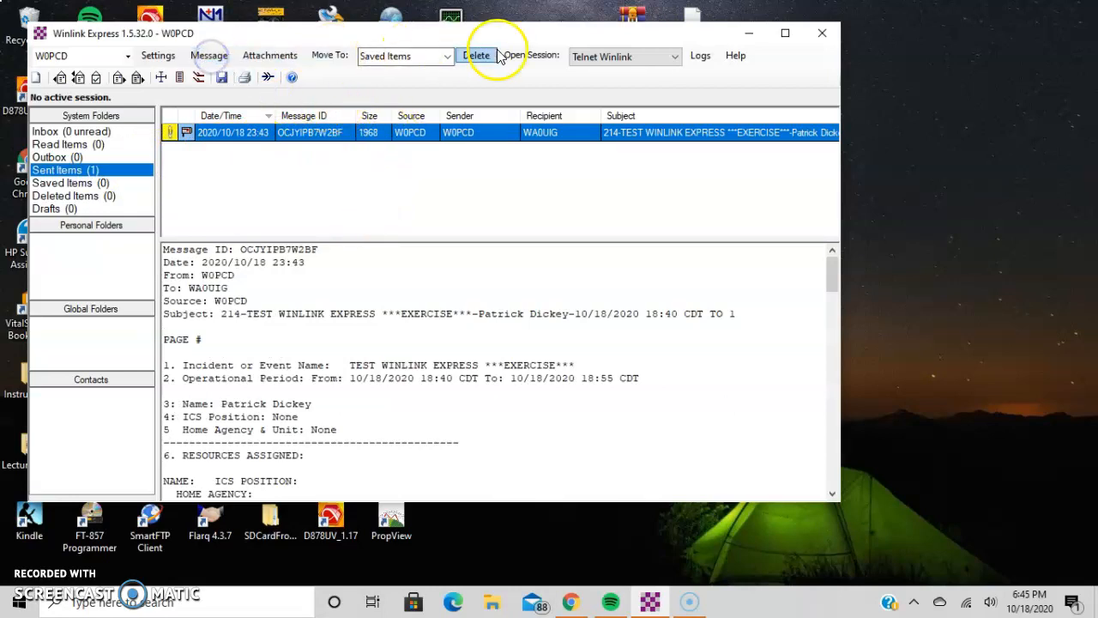
Step: Choose Ardop Winlink as the session type and open the session
{"action": "left_click", "coordinate": [677, 57]}
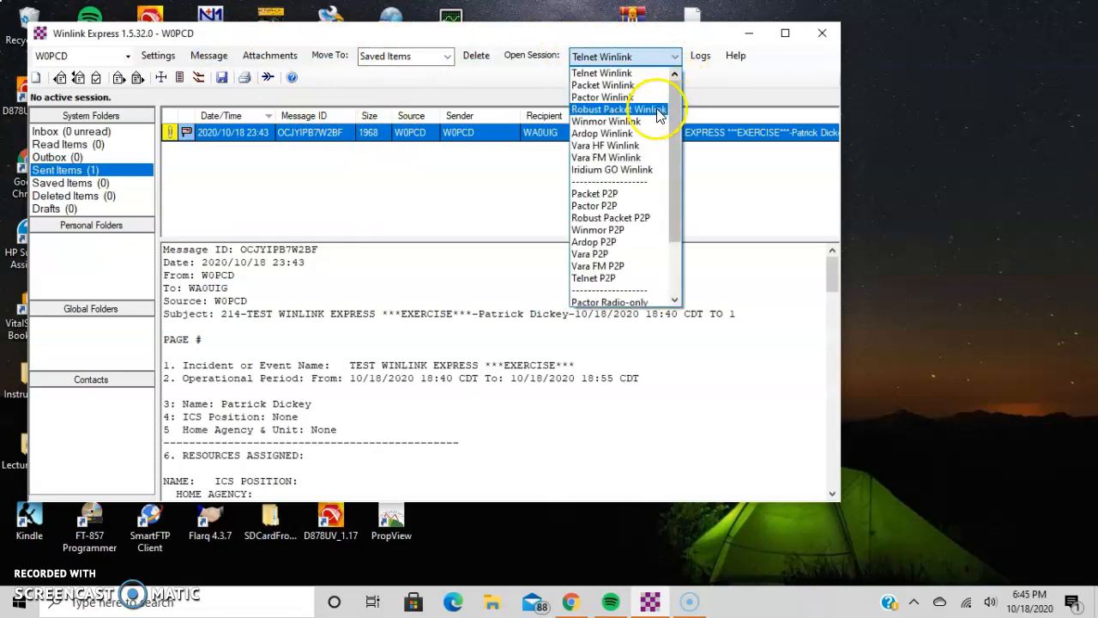
{"action": "left_click", "coordinate": [604, 134]}
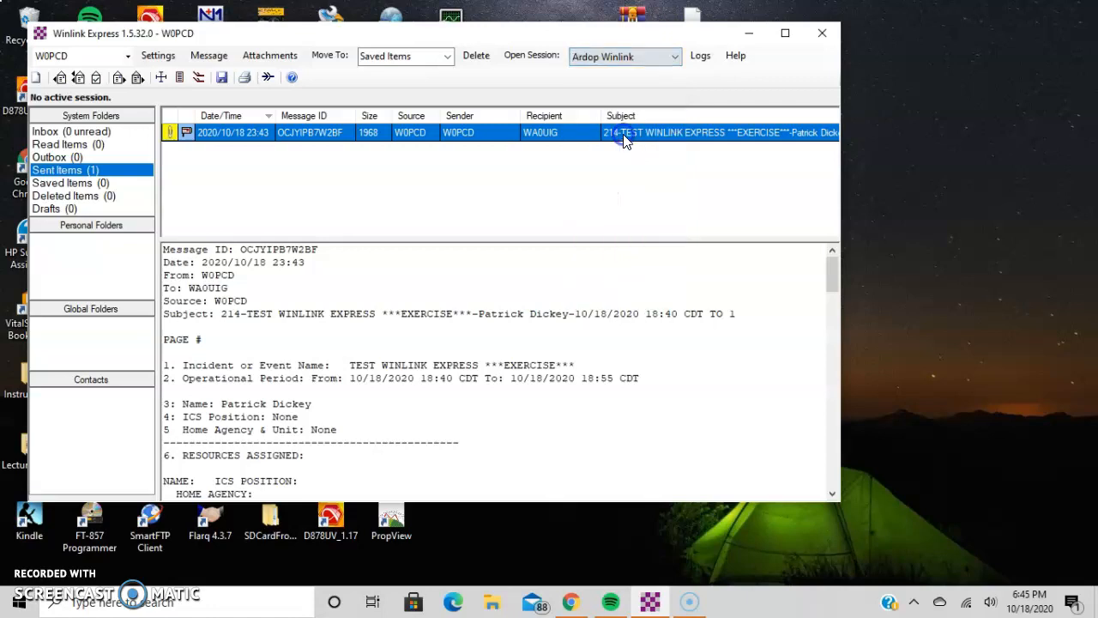
{"action": "left_click", "coordinate": [532, 55]}
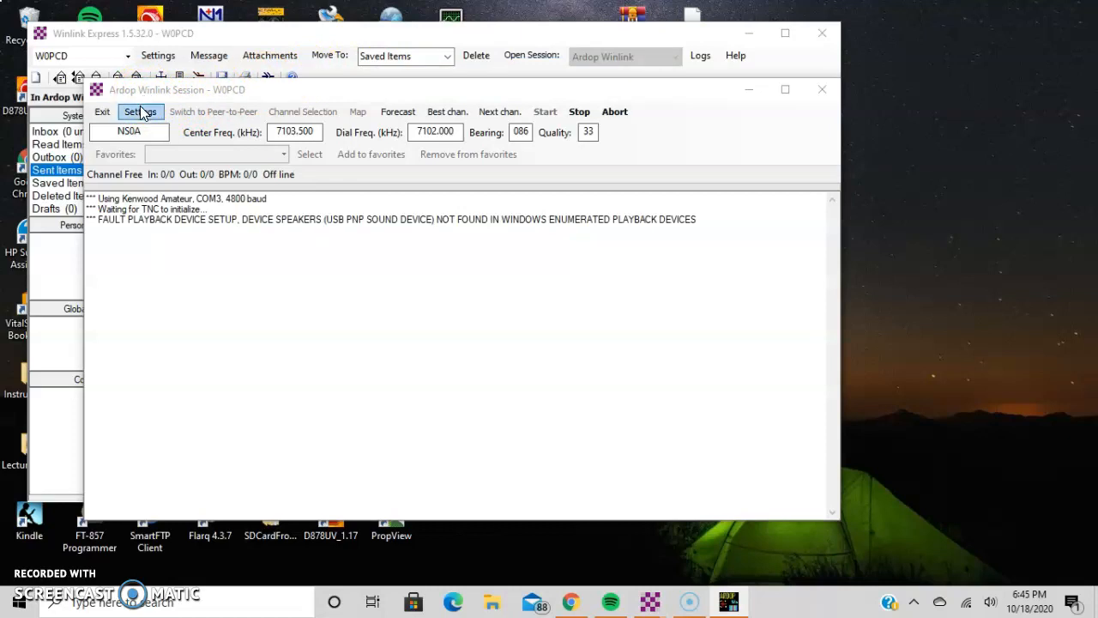
Step: Open the Ardop session's radio setup and select Yaesu FT-847 as the radio model
{"action": "left_click", "coordinate": [140, 112]}
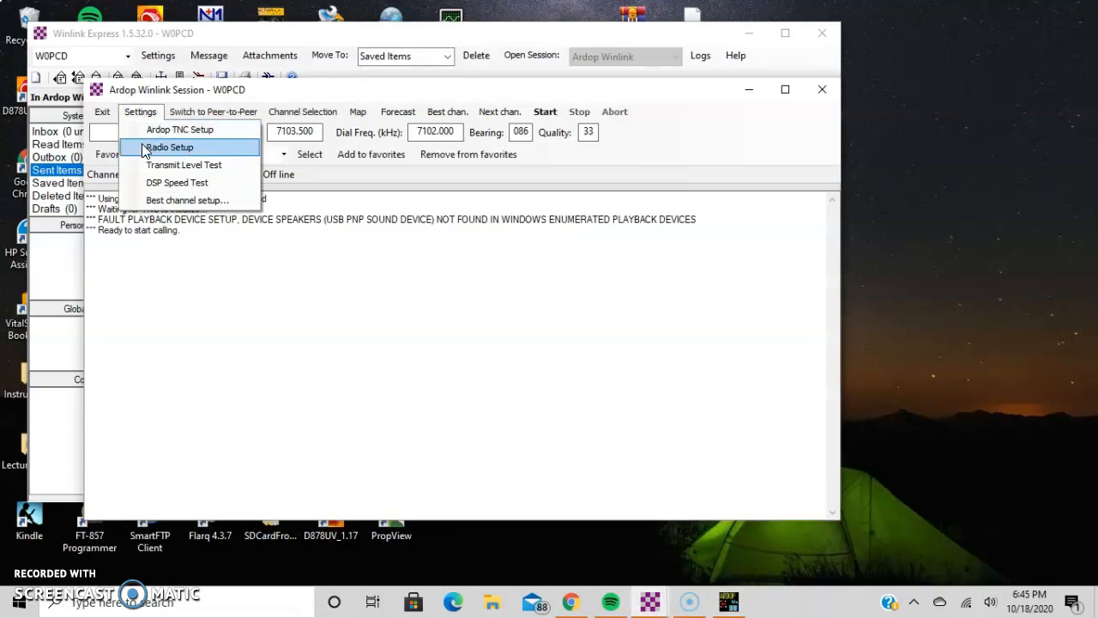
{"action": "left_click", "coordinate": [169, 147]}
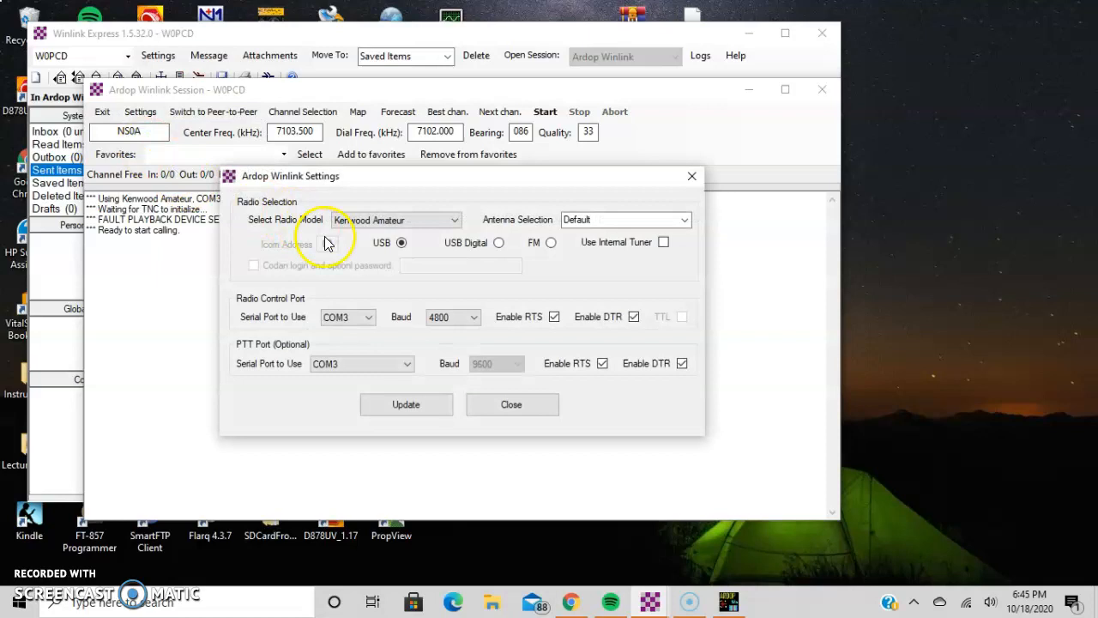
{"action": "left_click", "coordinate": [456, 224]}
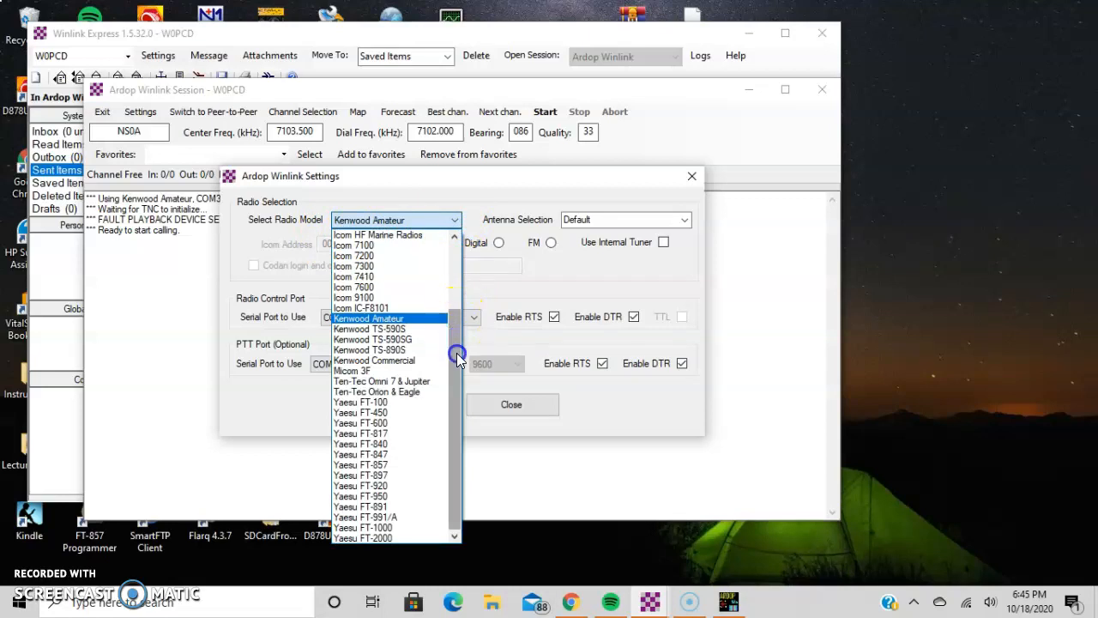
{"action": "left_click", "coordinate": [384, 454]}
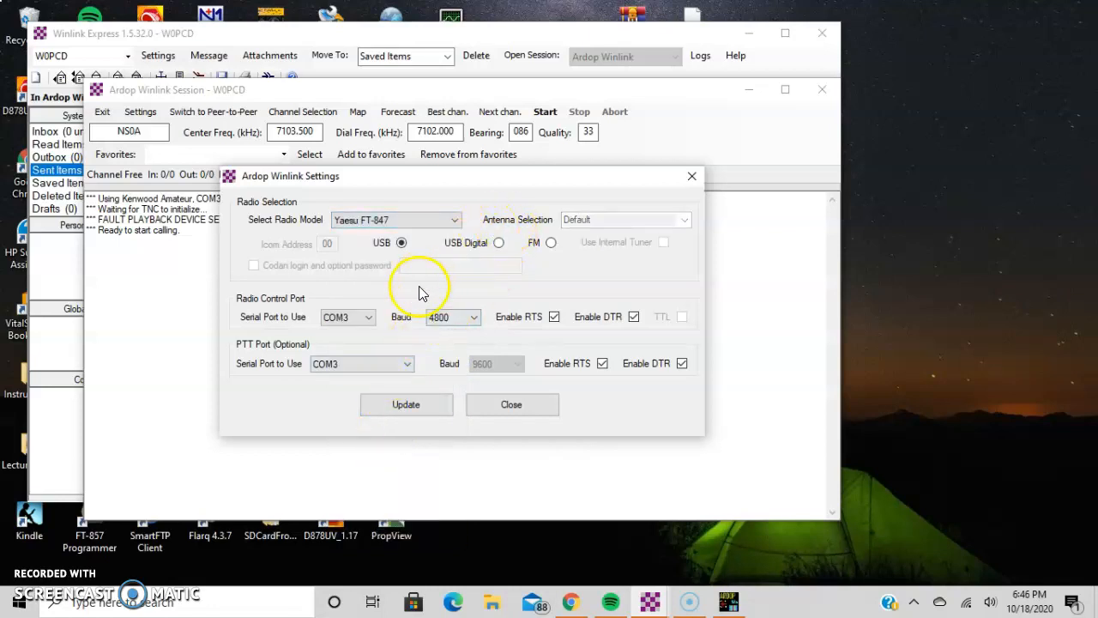
Step: Keep COM3 as the radio control port, set its baud rate to 9600 and save the settings, accepting the same port for control and PTT
{"action": "left_click", "coordinate": [367, 317]}
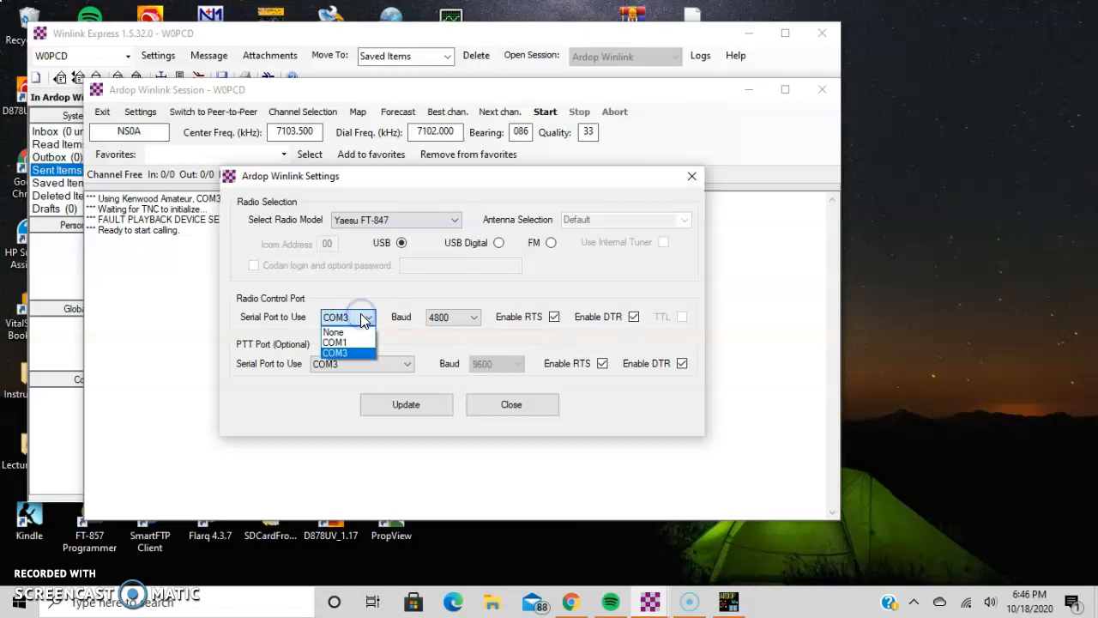
{"action": "left_click", "coordinate": [367, 291]}
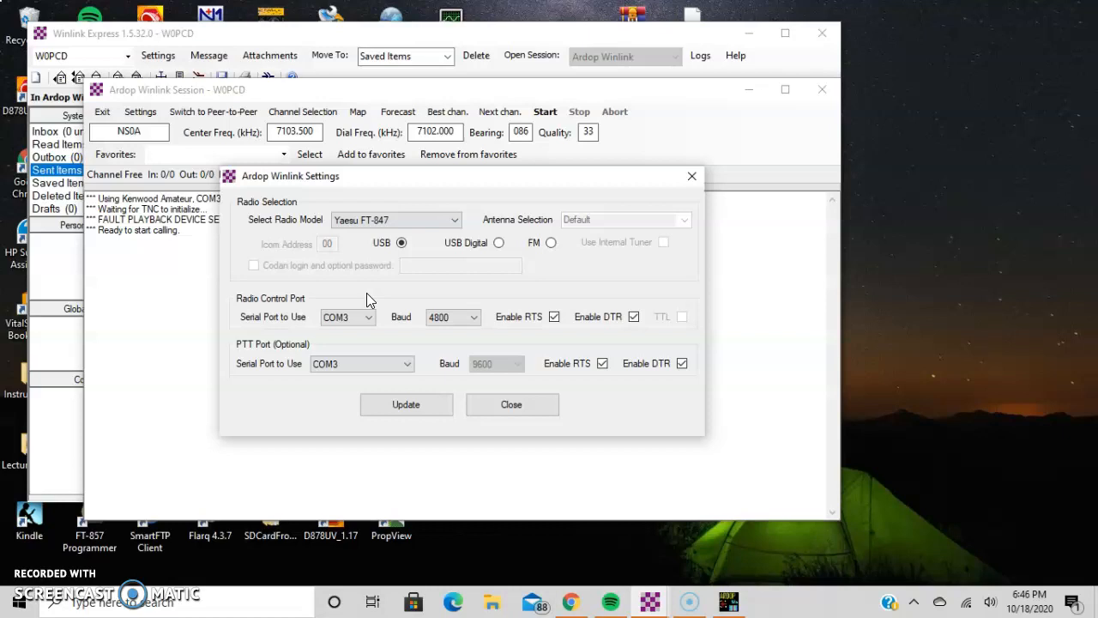
{"action": "left_click", "coordinate": [476, 318]}
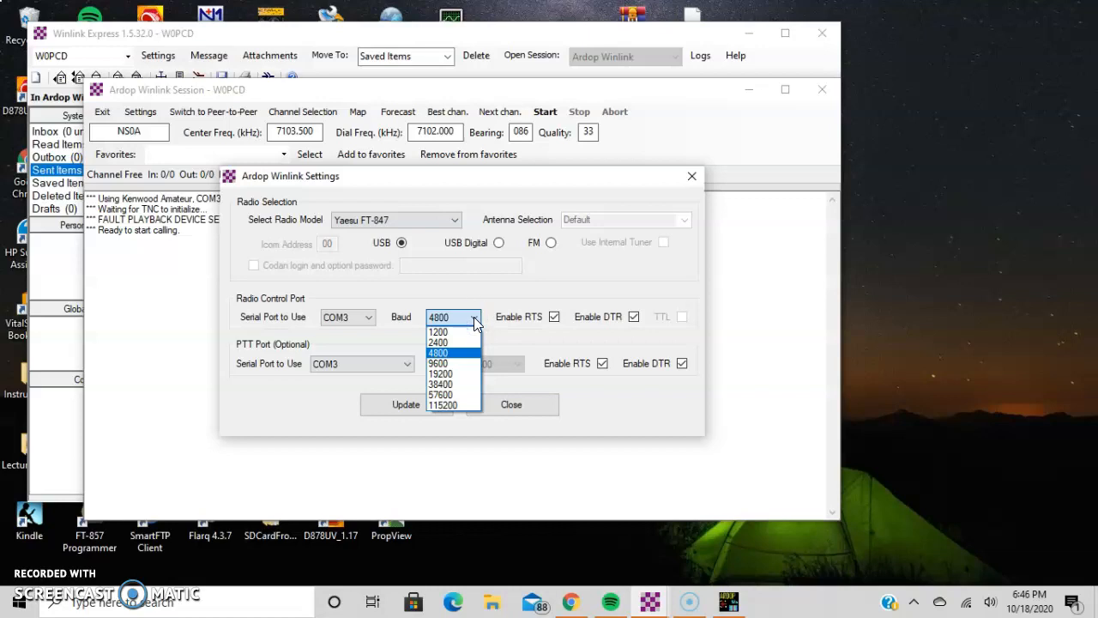
{"action": "left_click", "coordinate": [474, 316]}
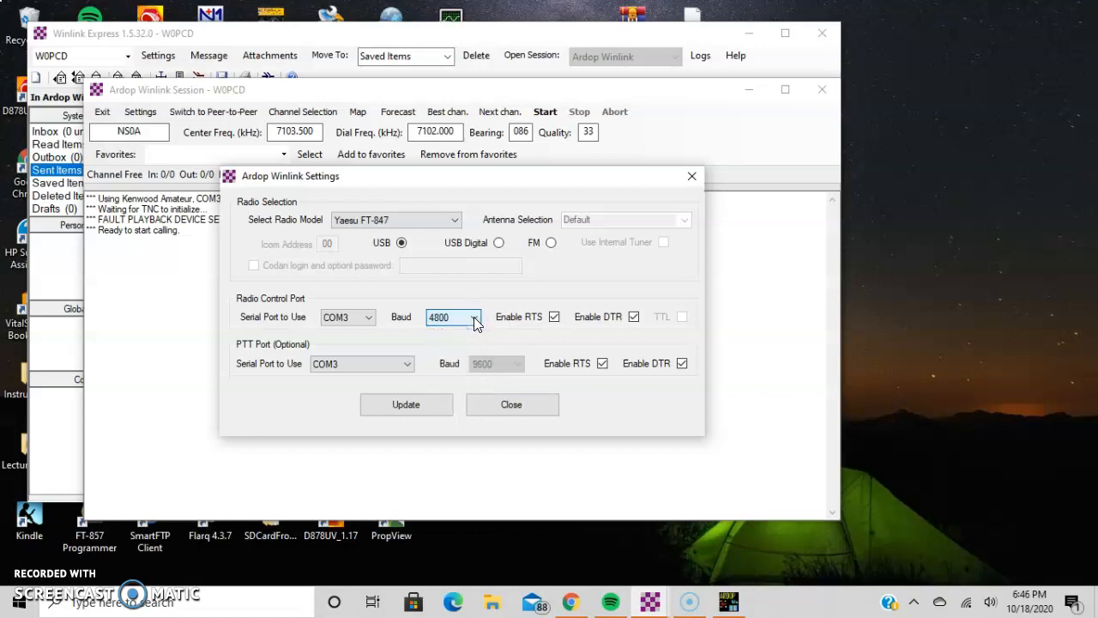
{"action": "left_click", "coordinate": [474, 317]}
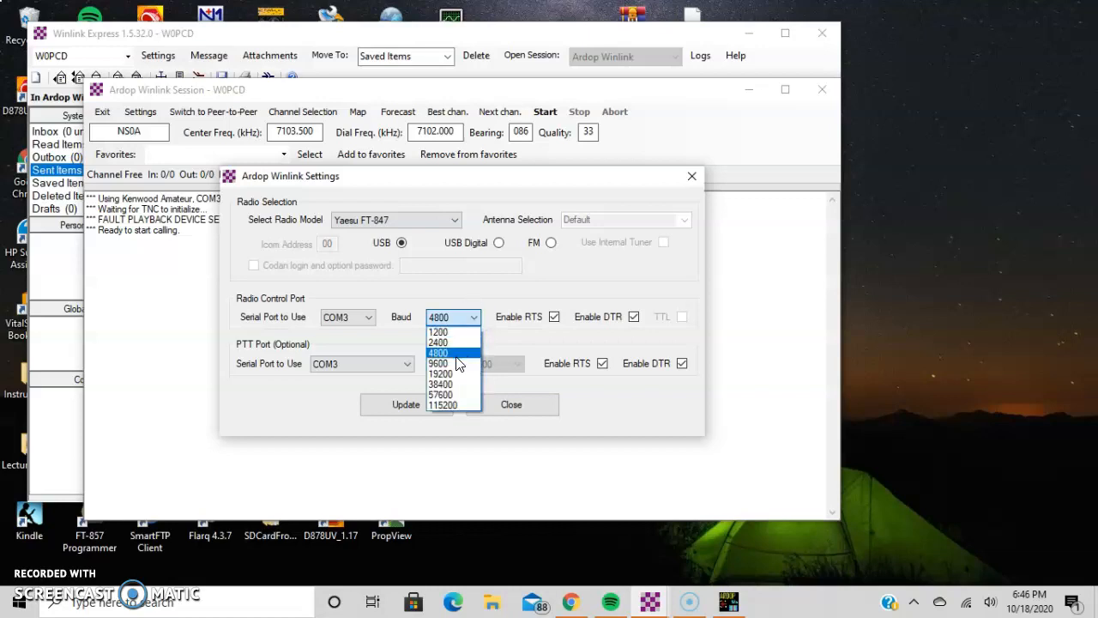
{"action": "left_click", "coordinate": [455, 363]}
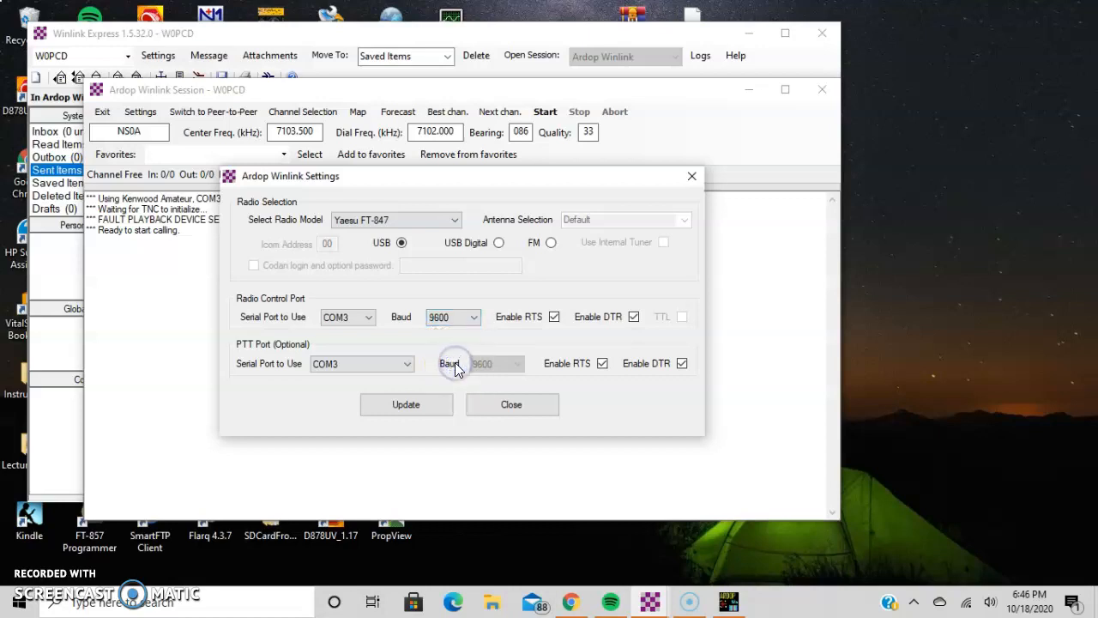
{"action": "left_click", "coordinate": [439, 336]}
{"action": "left_click", "coordinate": [419, 408]}
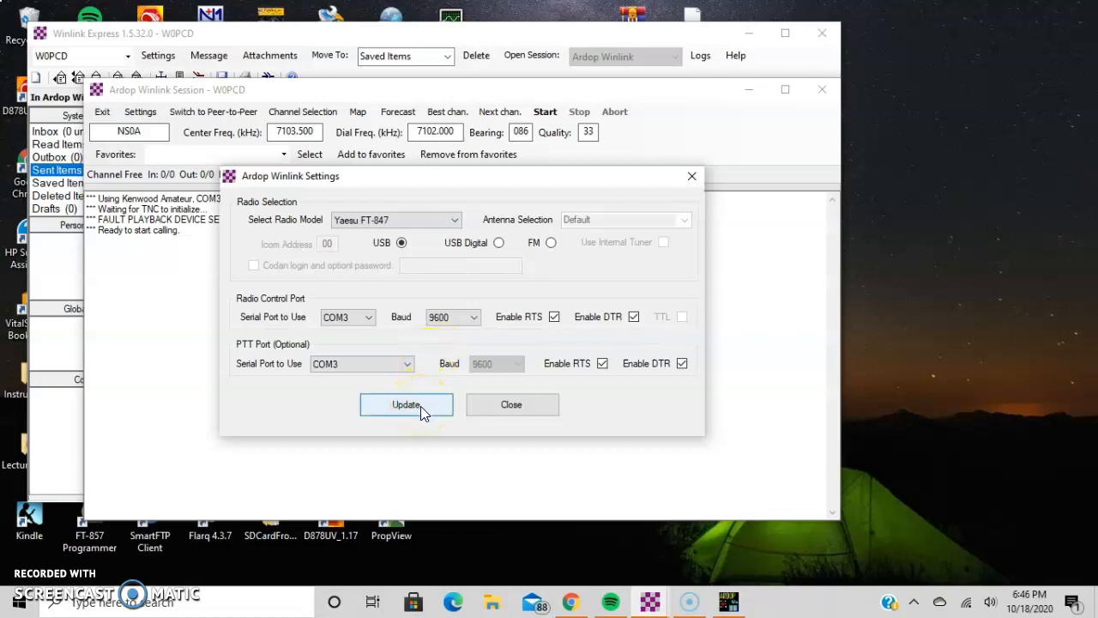
{"action": "left_click", "coordinate": [422, 407]}
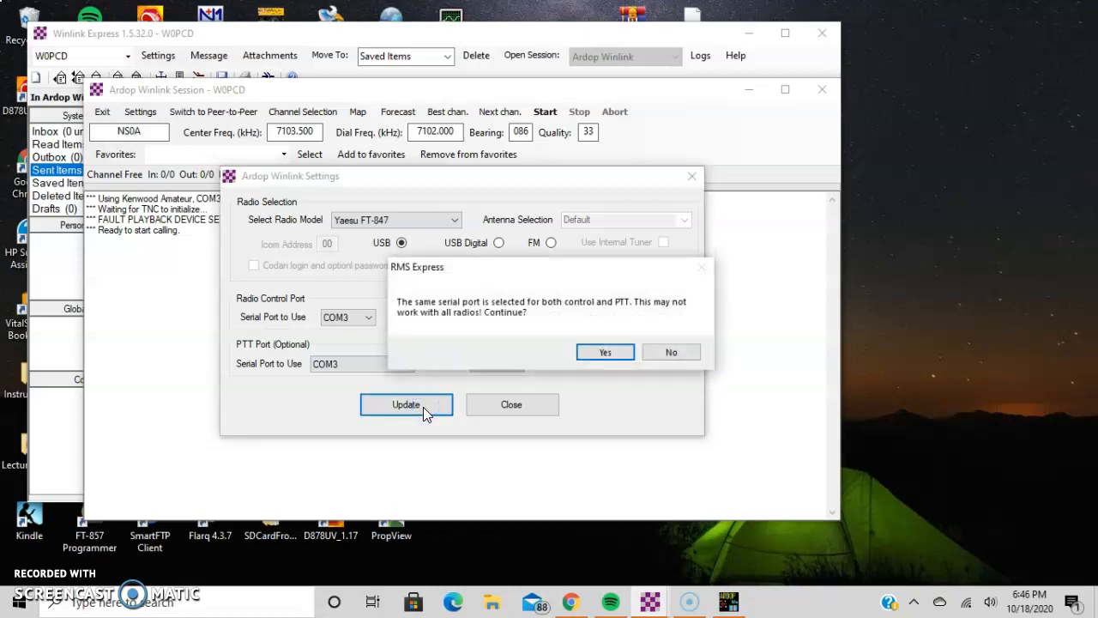
{"action": "left_click", "coordinate": [603, 353]}
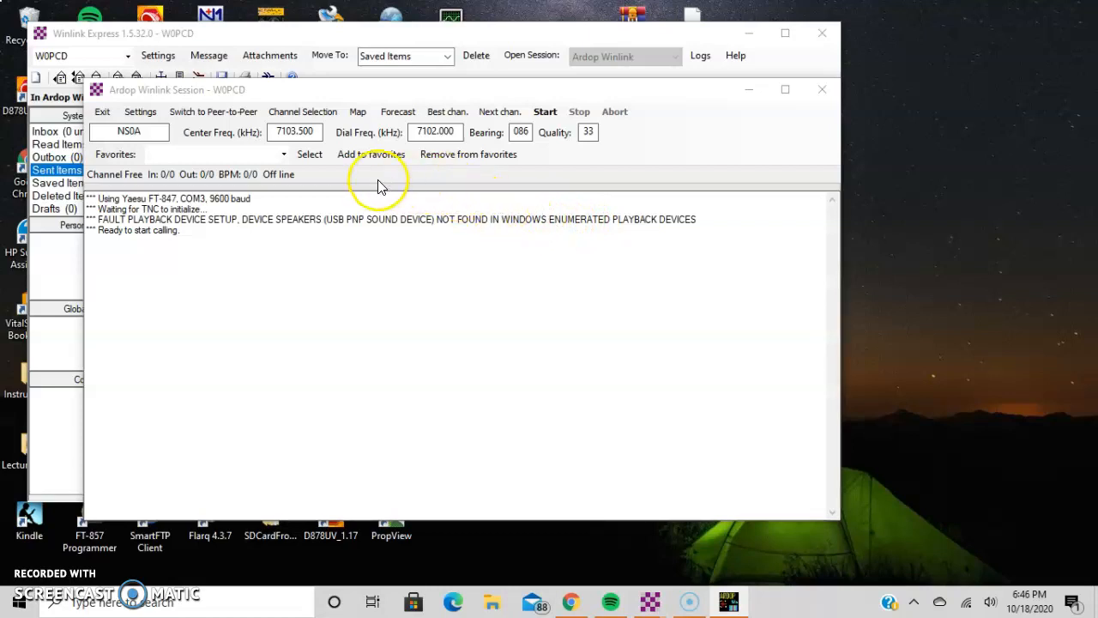
Step: Update the HF channel list with recomputed propagation estimates, and exit the channel selector and the Ardop session
{"action": "left_click", "coordinate": [310, 119]}
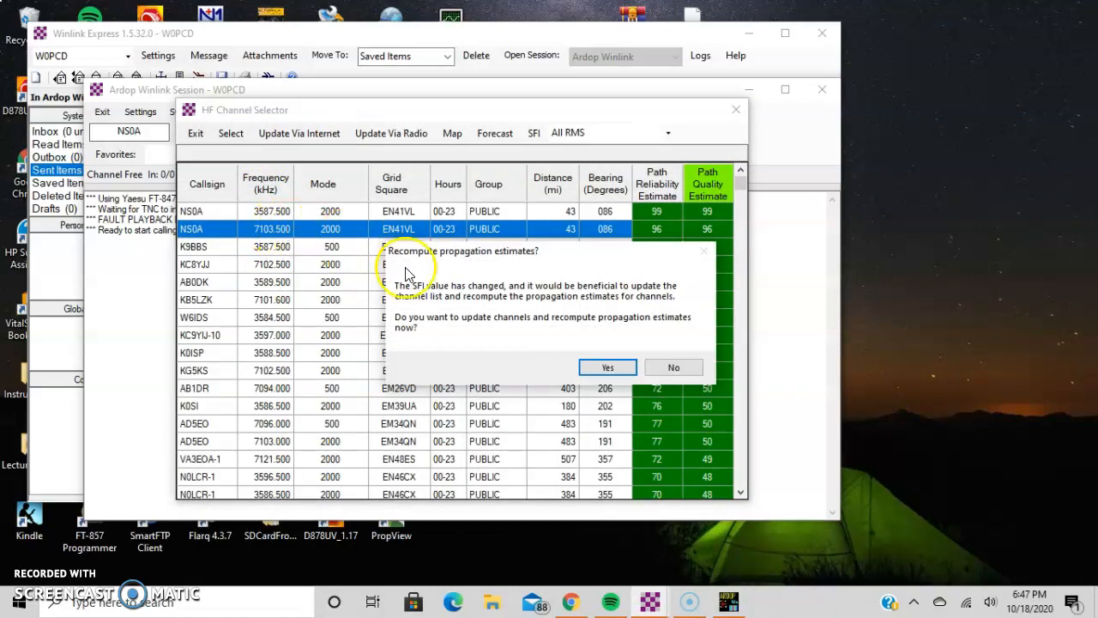
{"action": "left_click", "coordinate": [600, 369]}
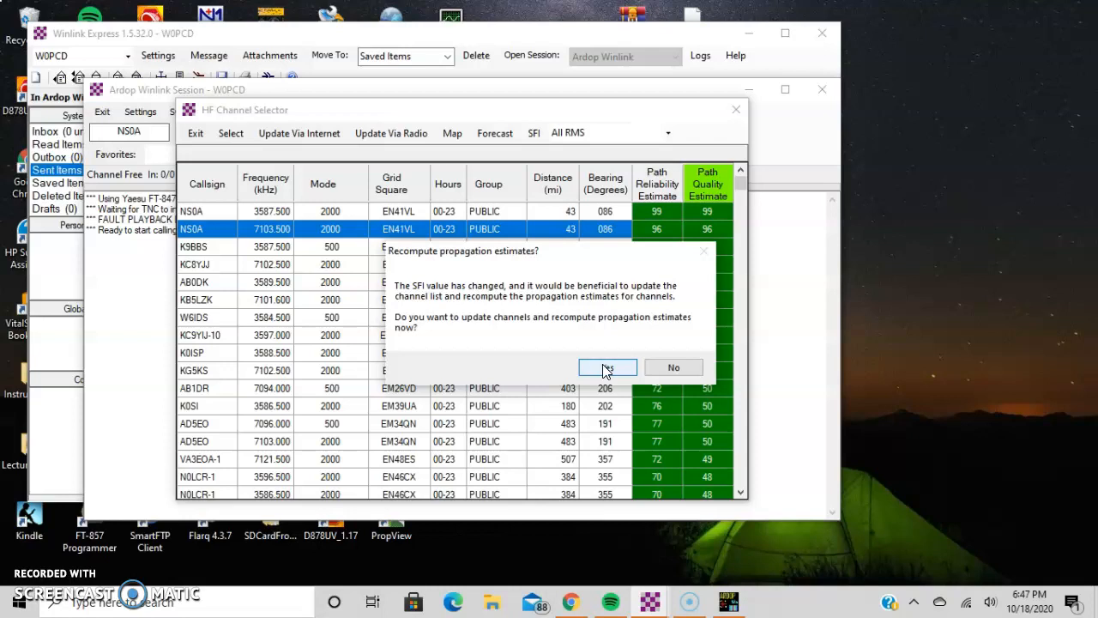
{"action": "left_click", "coordinate": [606, 367]}
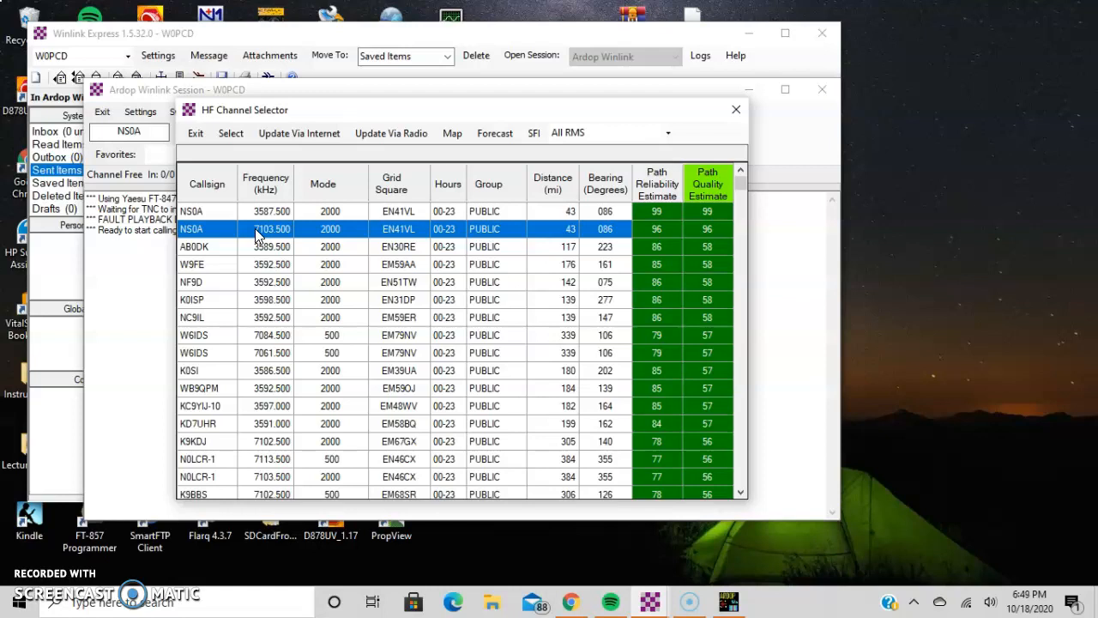
{"action": "left_click", "coordinate": [194, 135]}
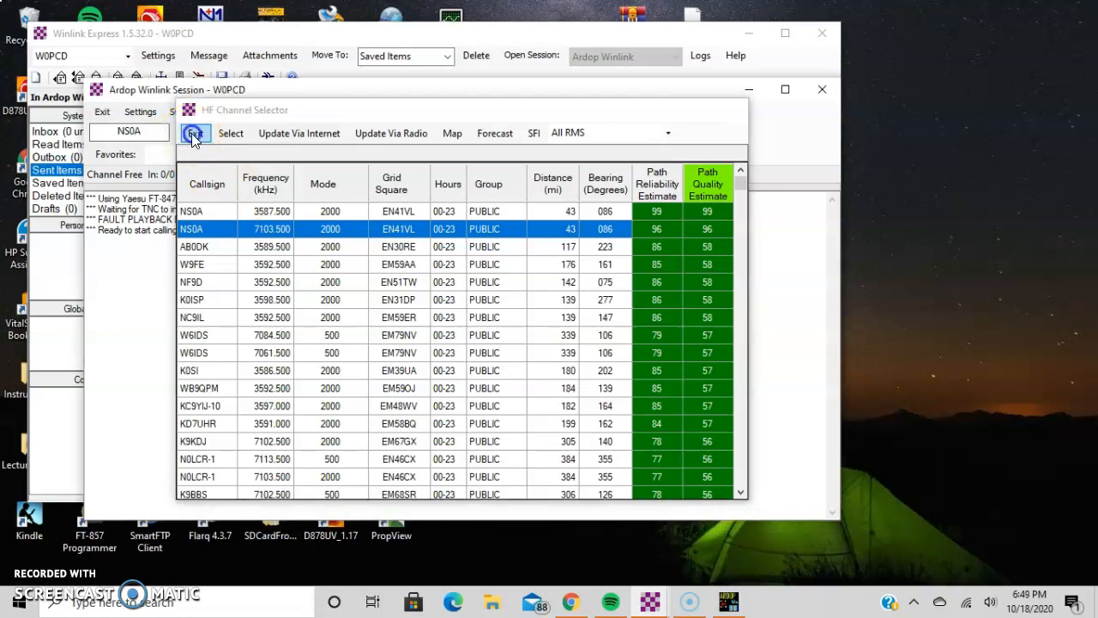
{"action": "left_click", "coordinate": [104, 115]}
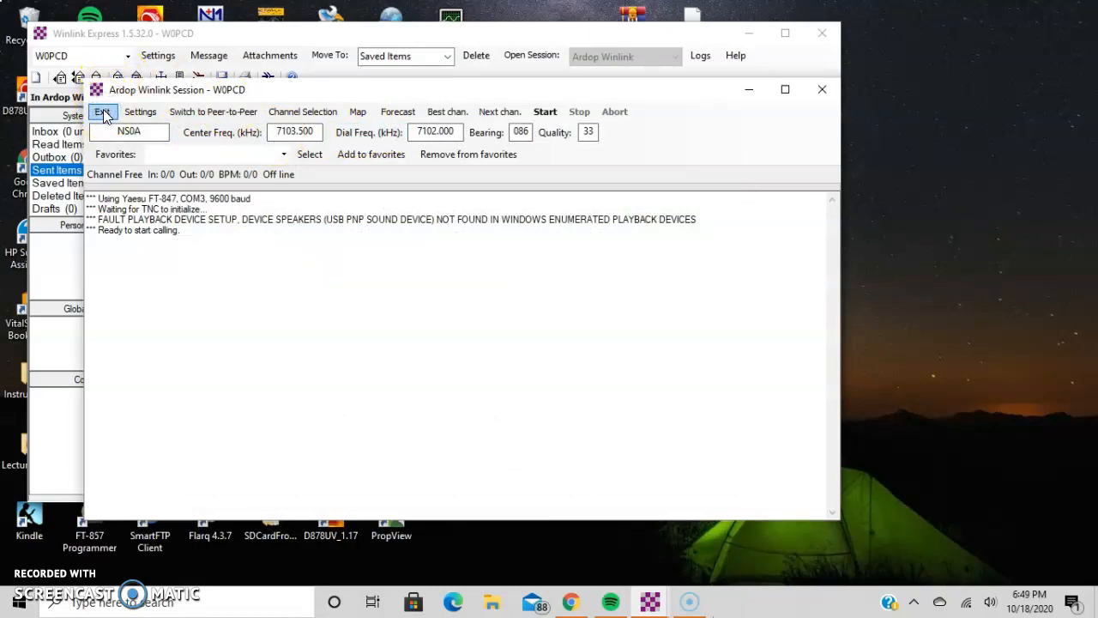